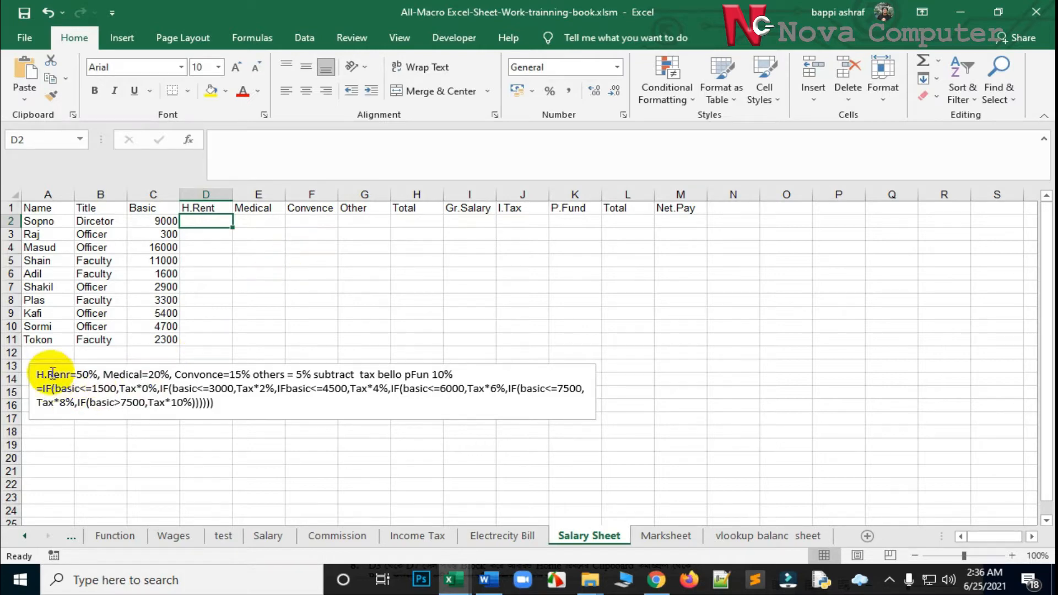
Step: Examine the allowance, tax and deduction columns from H.Rent to P.Fund alongside the percentage and income-tax rules in the note below the table
click(97, 373)
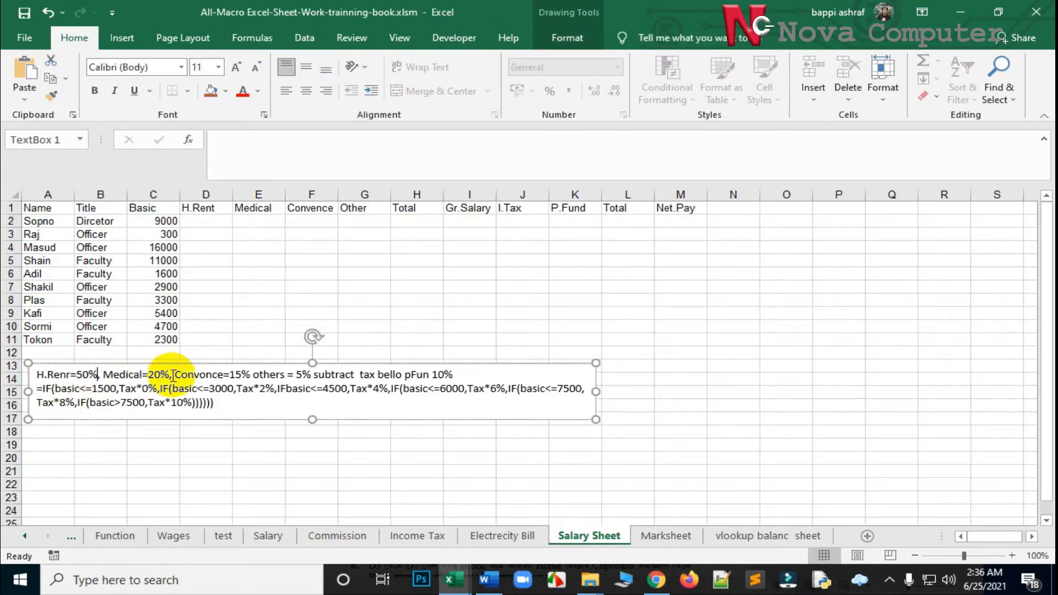
click(249, 227)
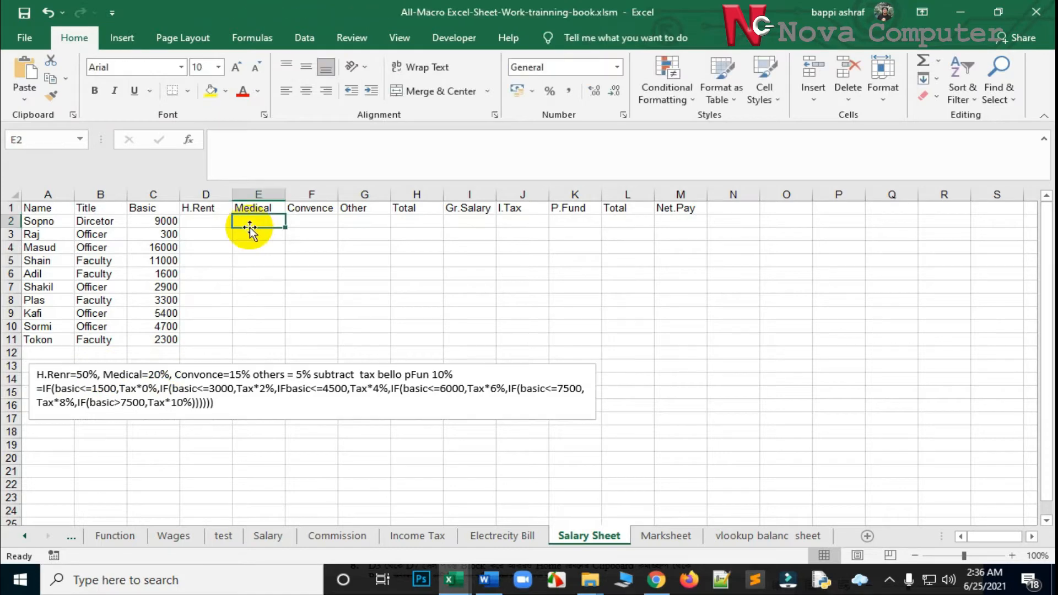
click(307, 220)
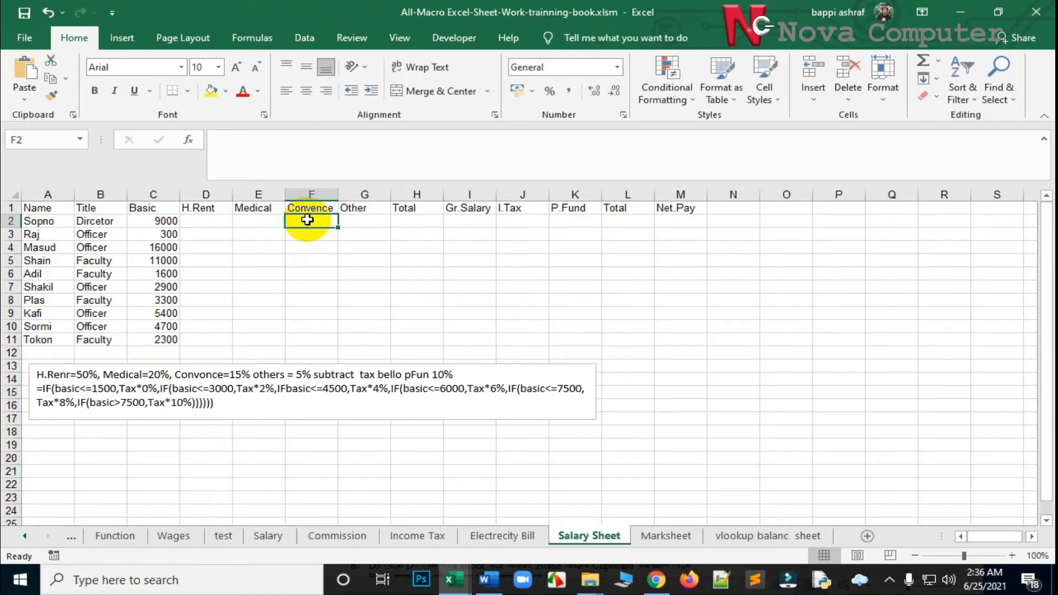
click(368, 222)
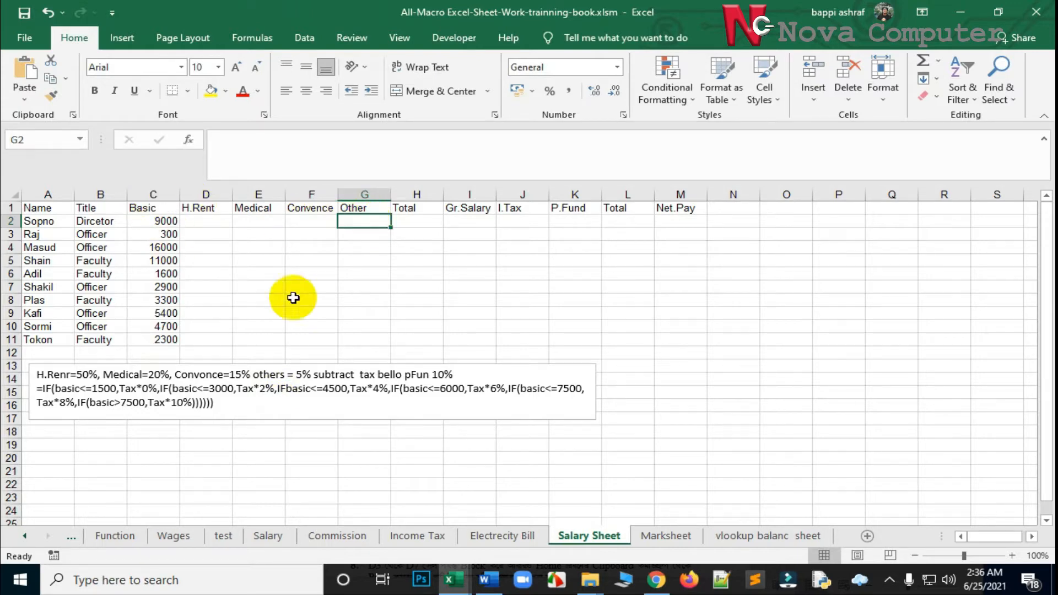
click(416, 221)
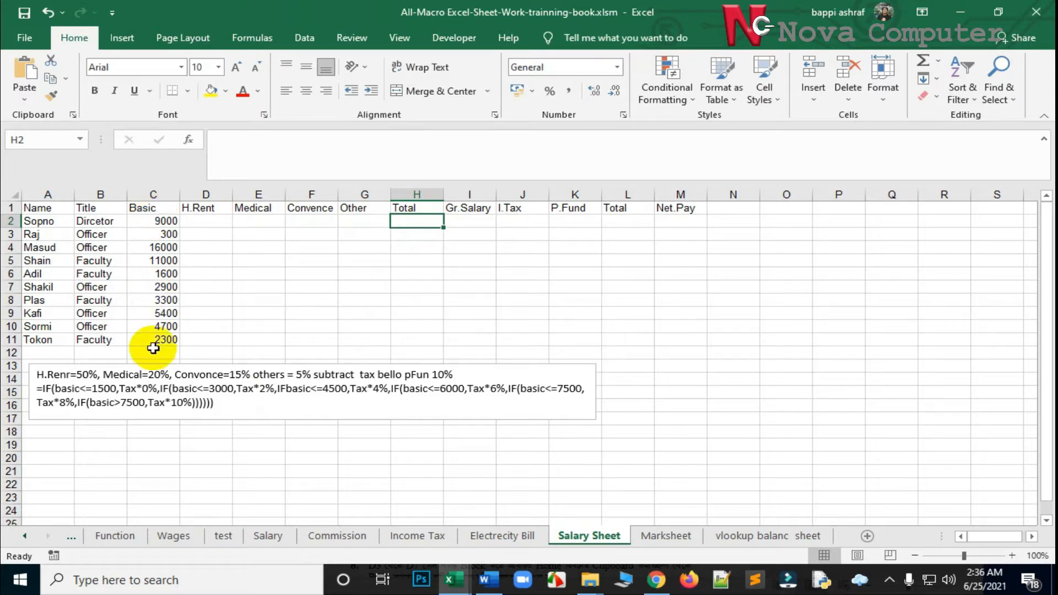
click(470, 222)
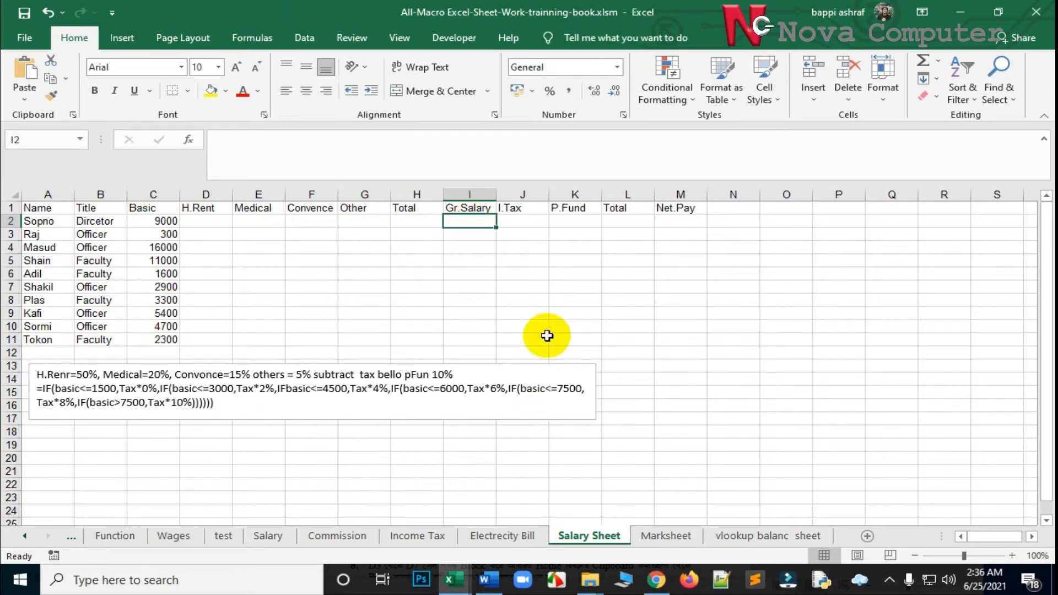
click(525, 219)
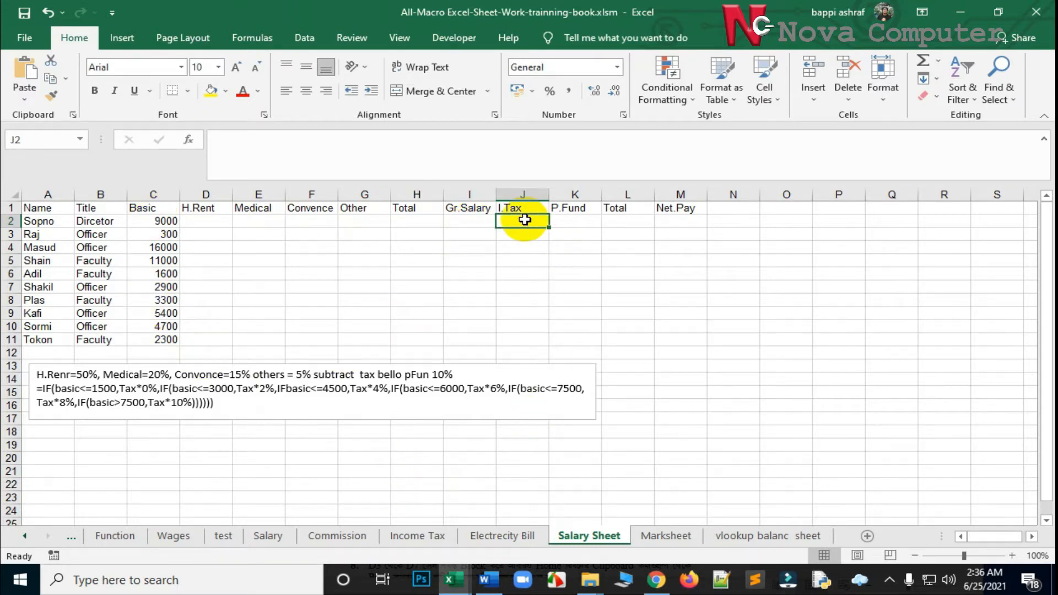
click(567, 224)
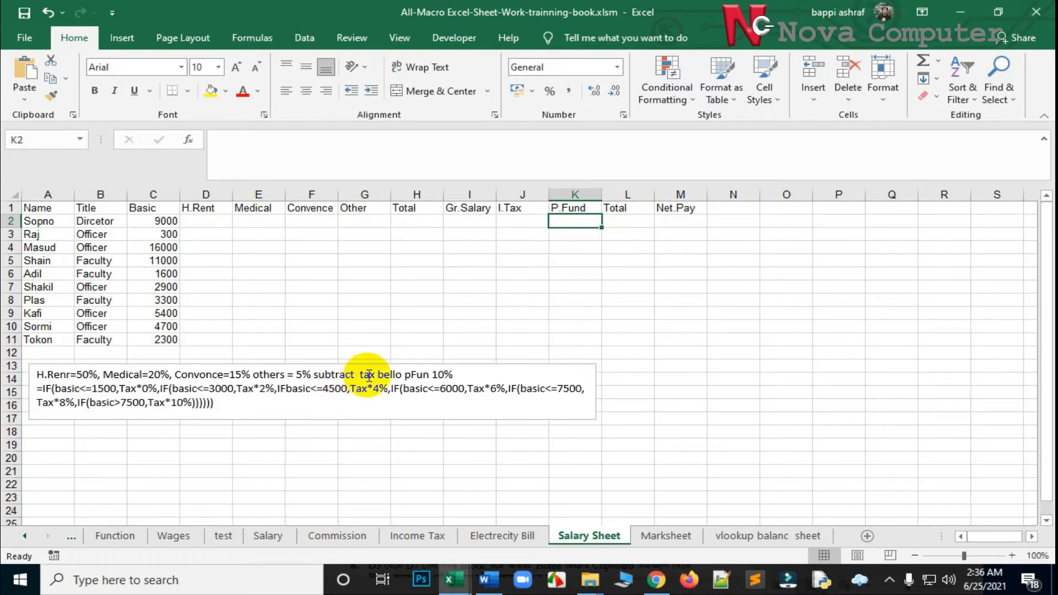
click(380, 375)
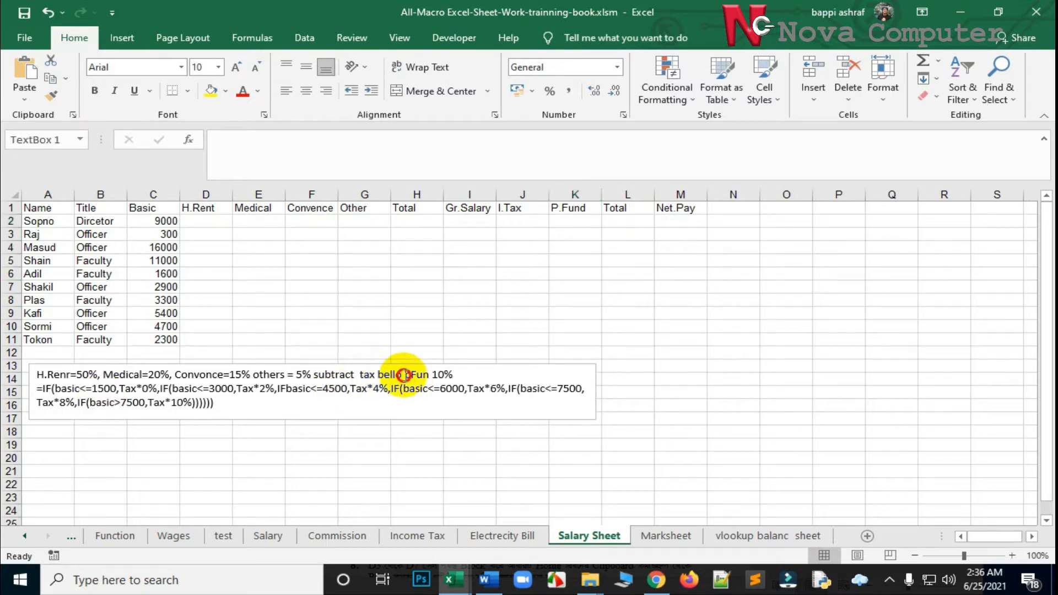
drag(378, 375, 453, 375)
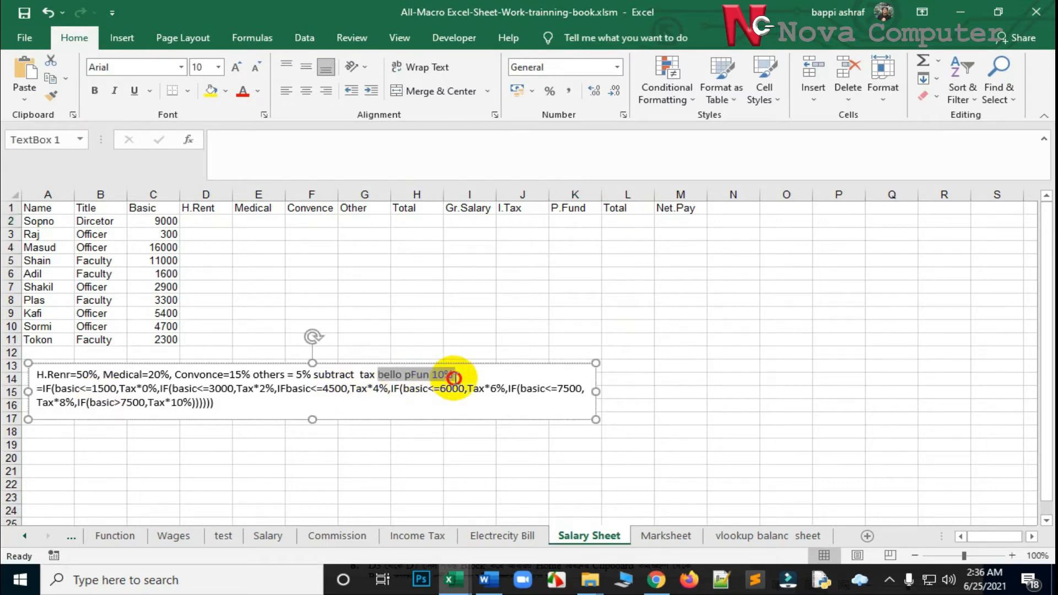
click(37, 388)
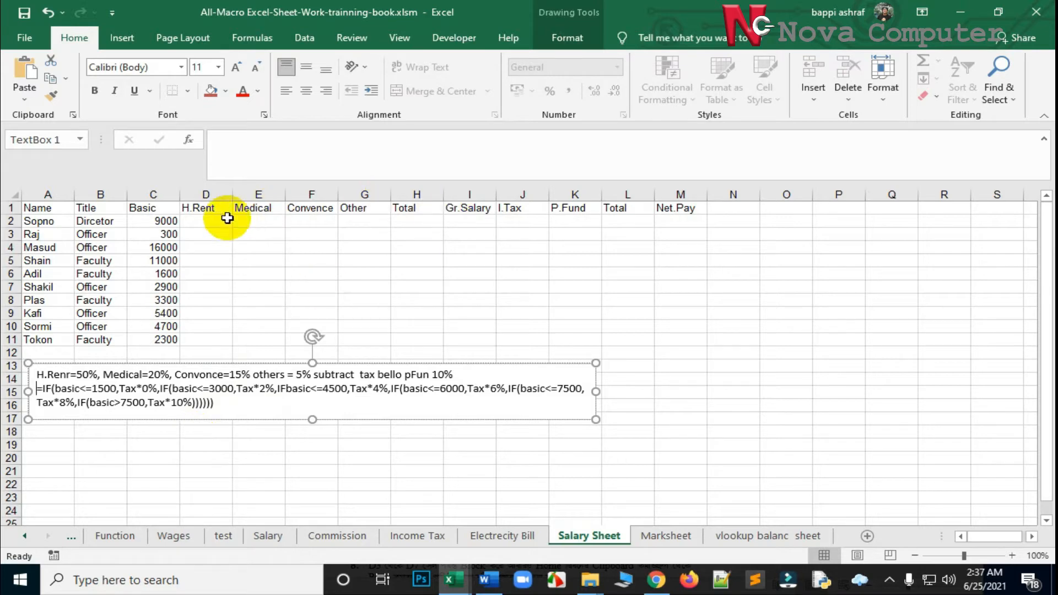
Step: Calculate the first employee's H.Rent in D2 as 50% of the basic salary with =C2*50%
click(206, 220)
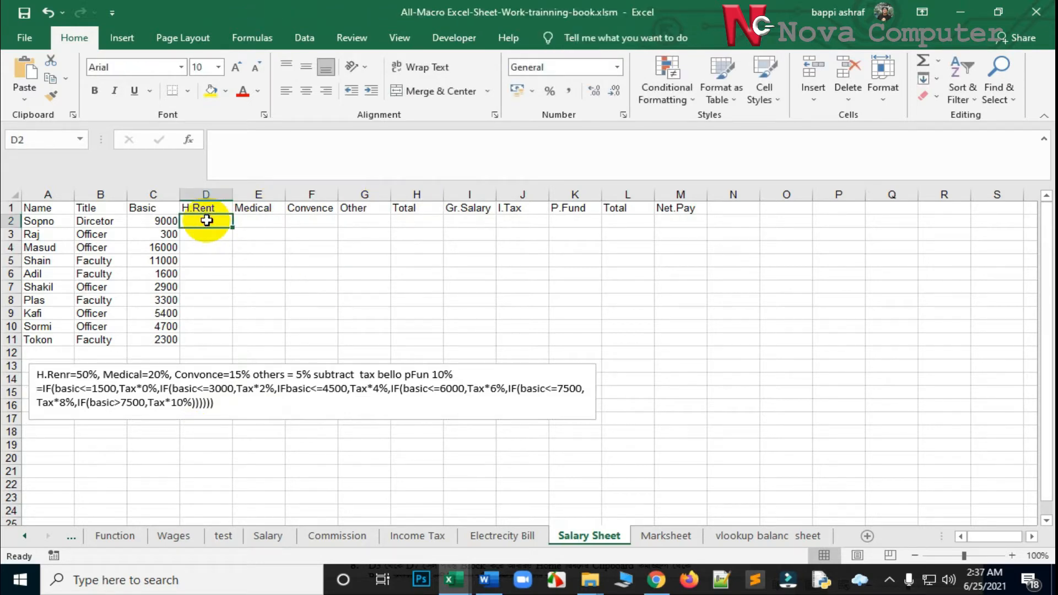
click(234, 143)
text(=)
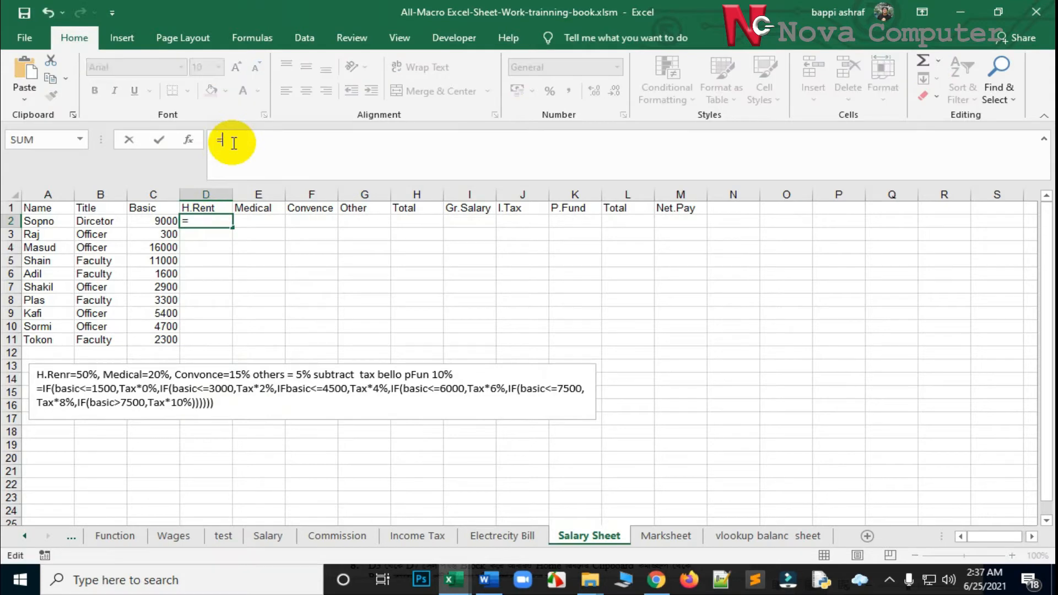
click(139, 222)
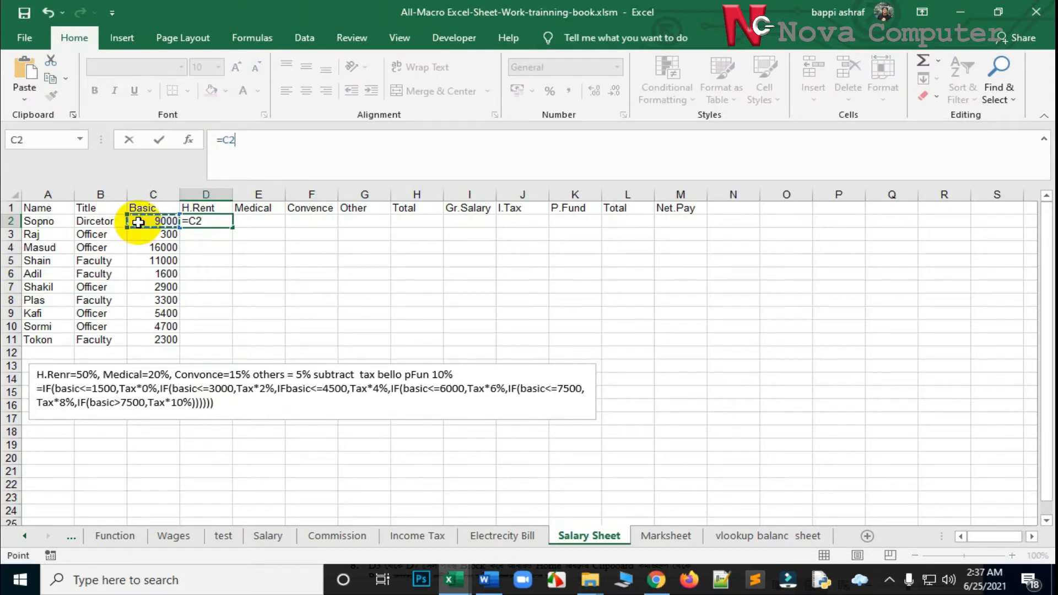
text(*50%)
key(Return)
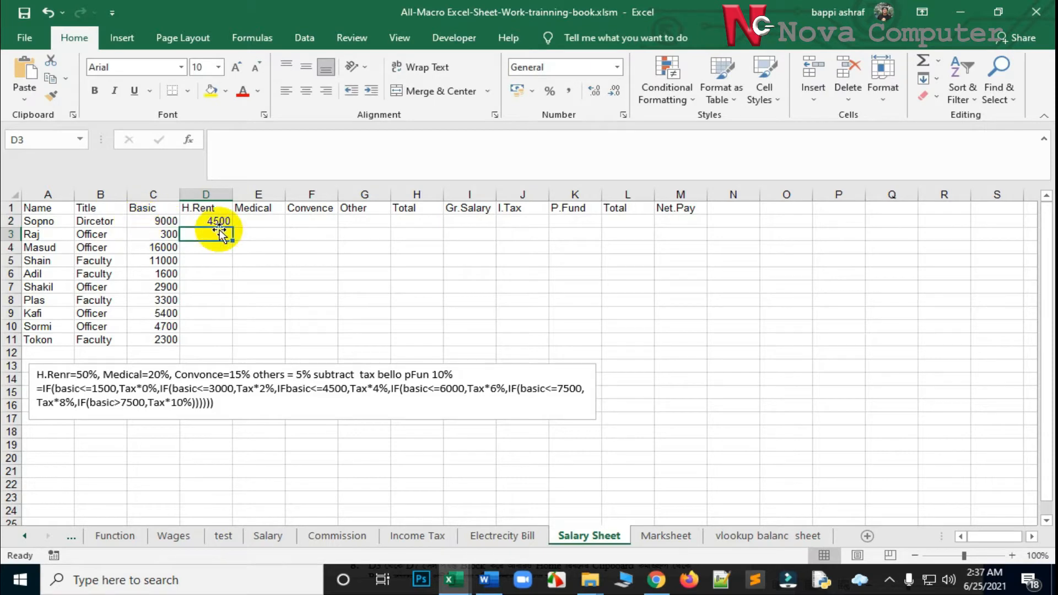
Step: Calculate the first employee's Medical allowance in E2 as 20% of the basic salary with =C2*20%
click(273, 220)
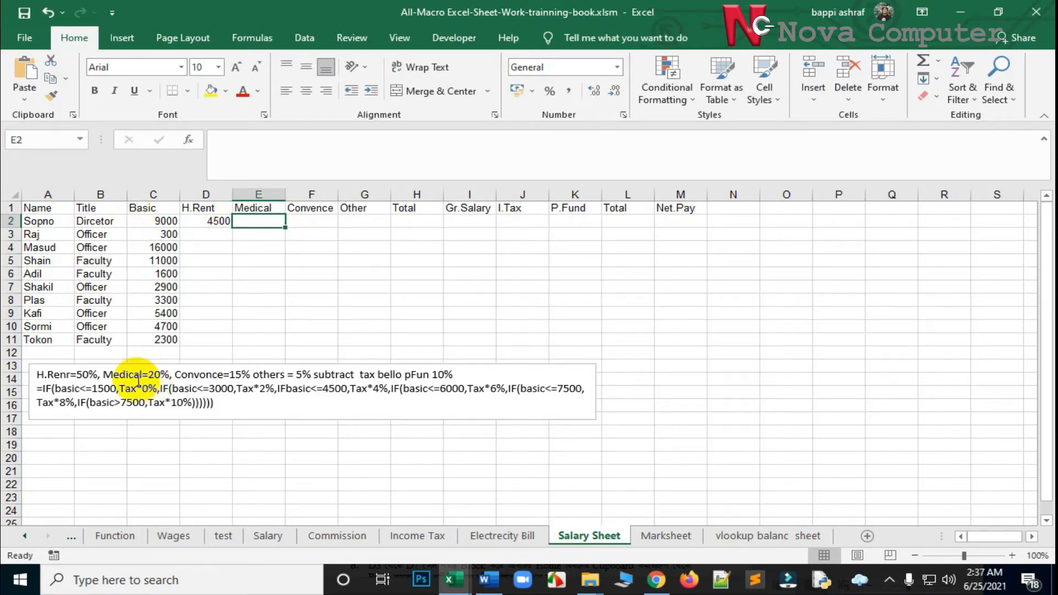
click(235, 142)
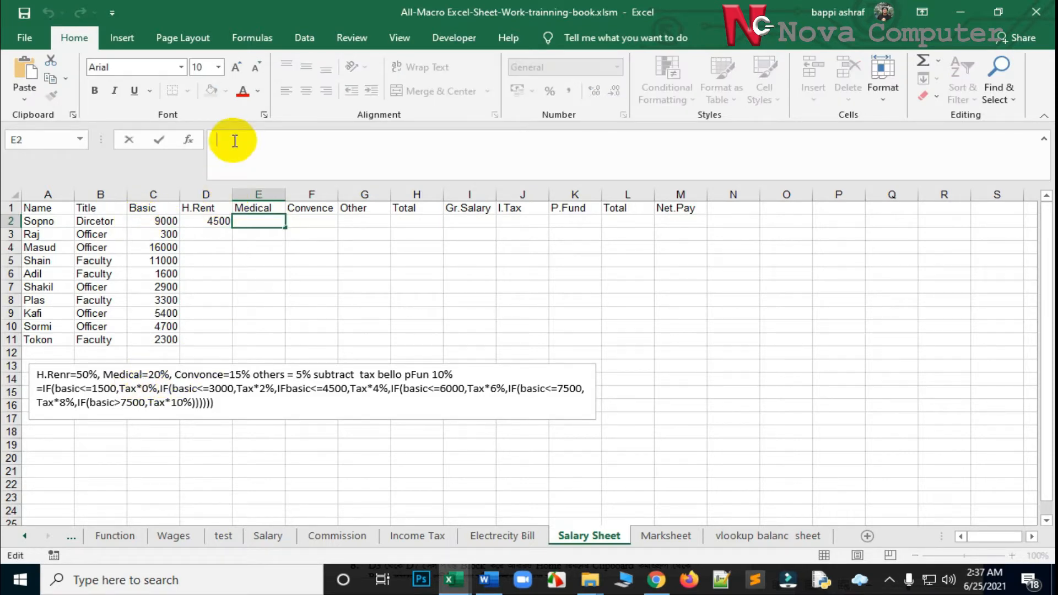
text(=)
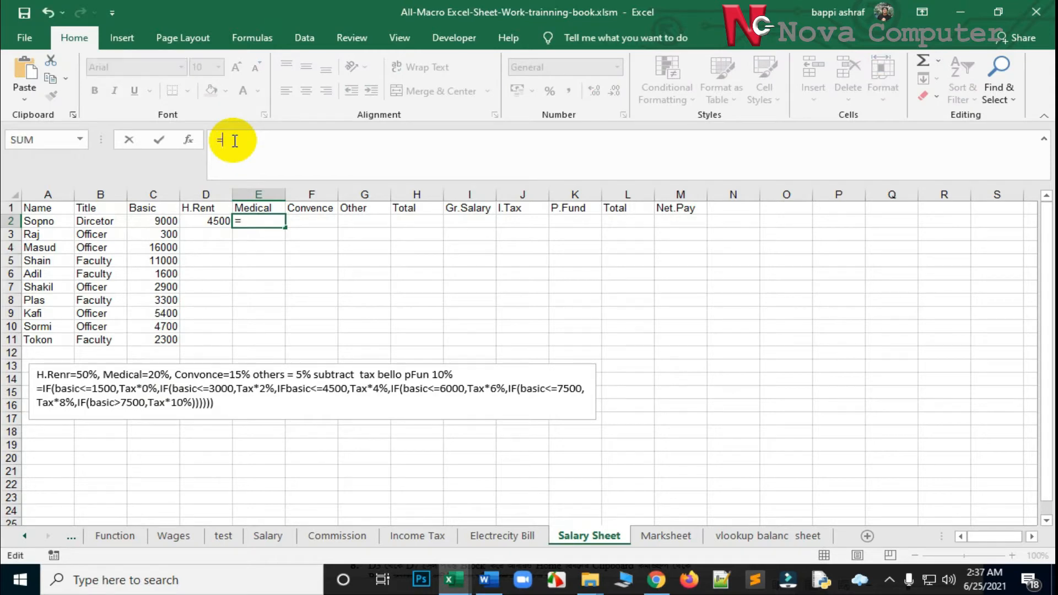
text(C)
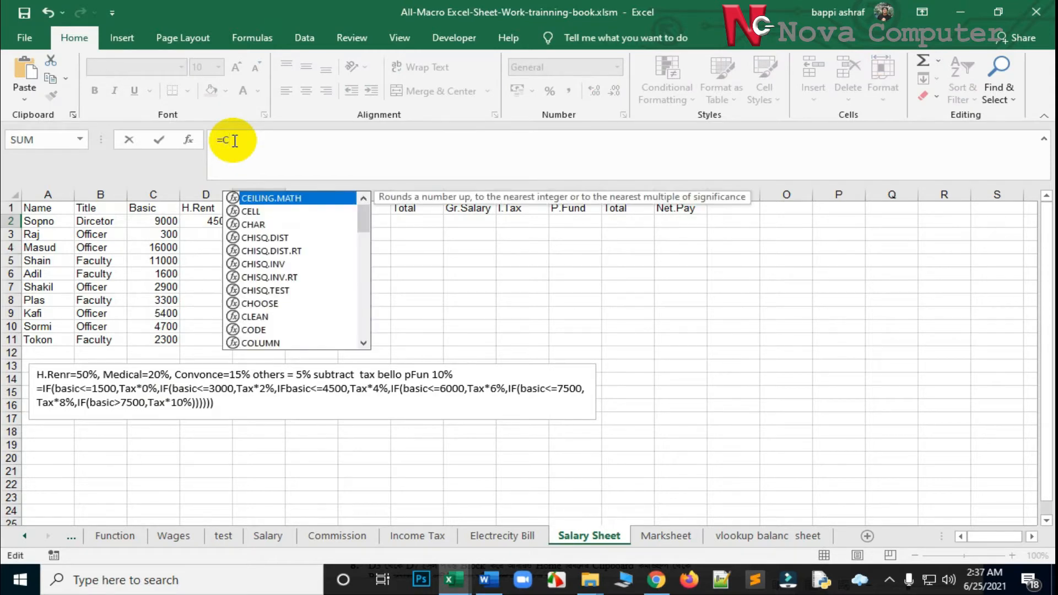
text(2*)
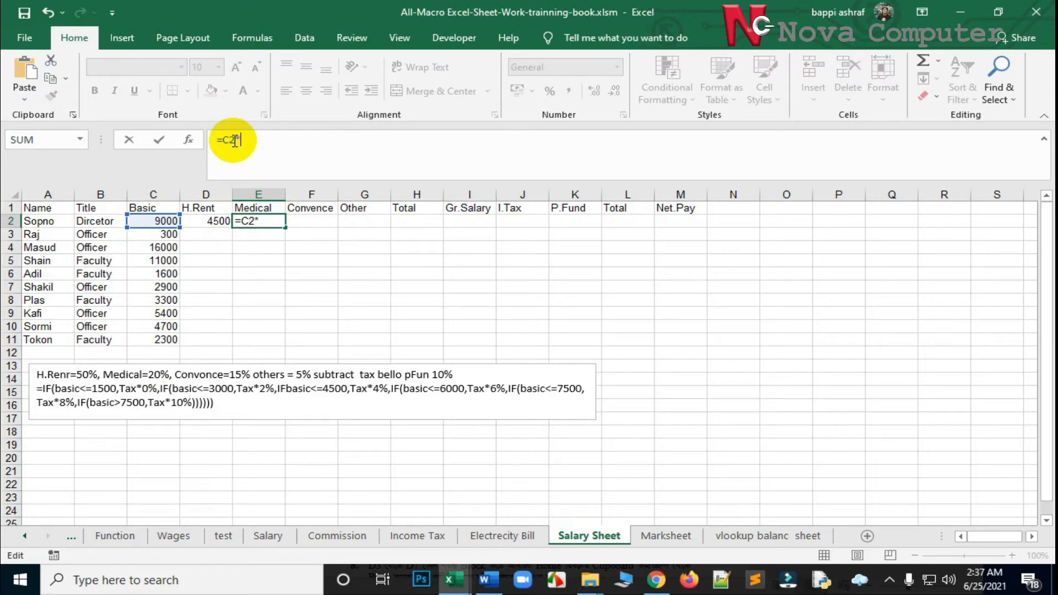
text(20%)
key(Return)
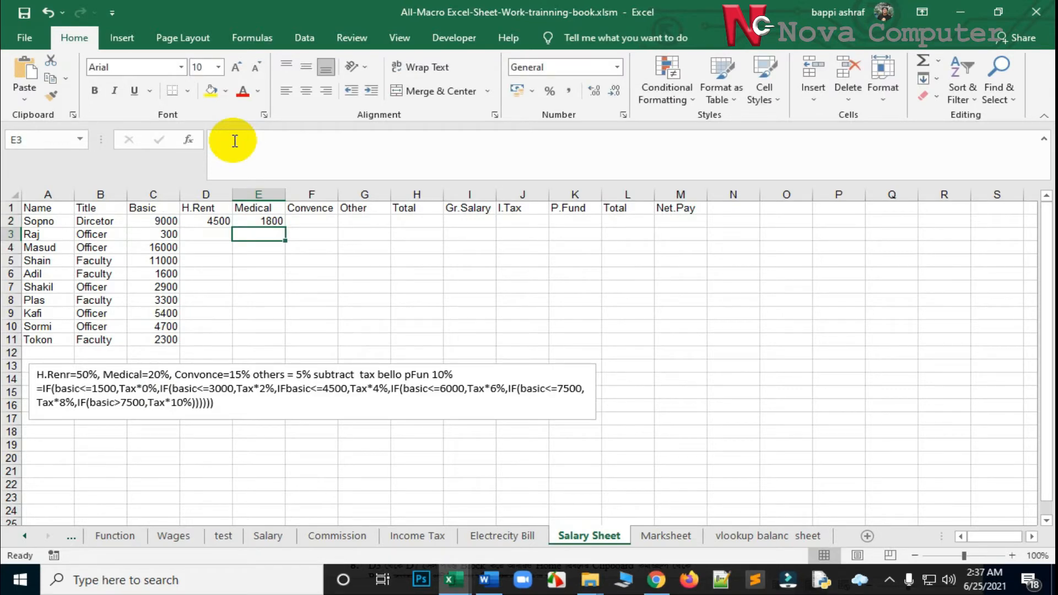
Step: Calculate the first employee's Convence allowance in F2 as 15% of the basic salary with =C2*15%
click(319, 218)
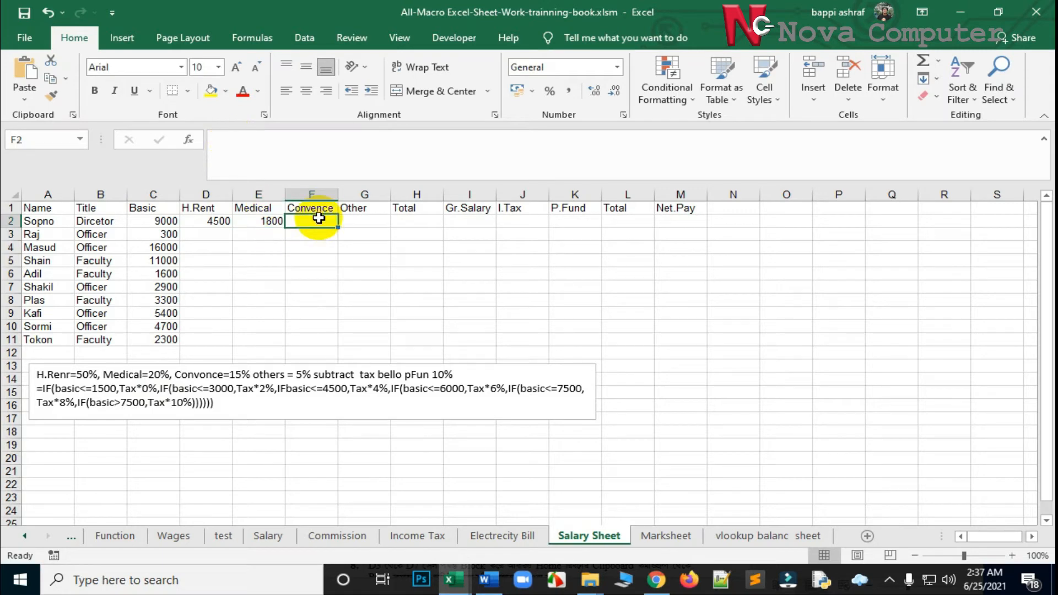
text(=)
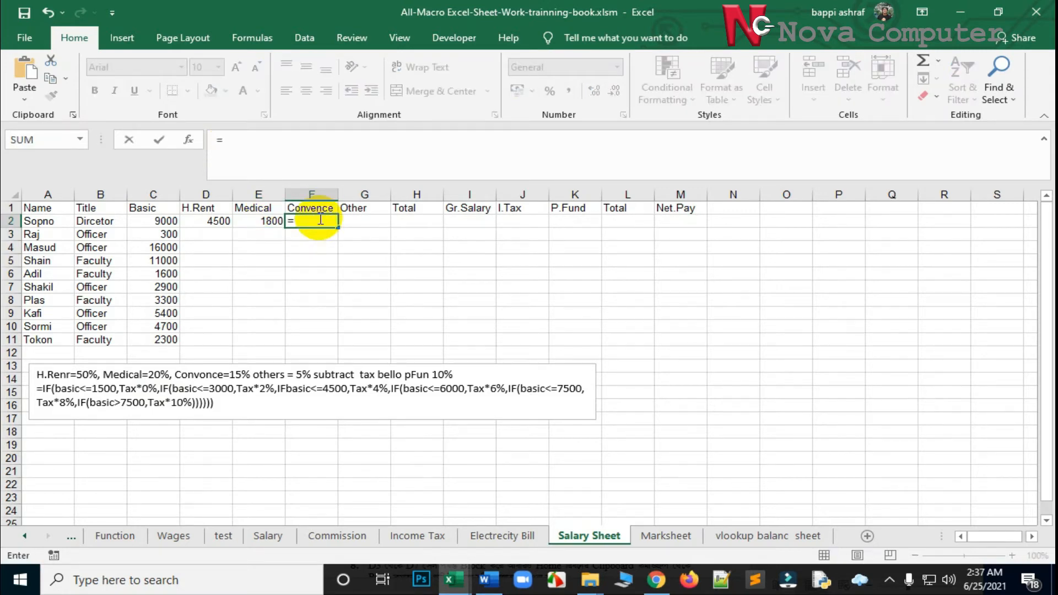
click(165, 221)
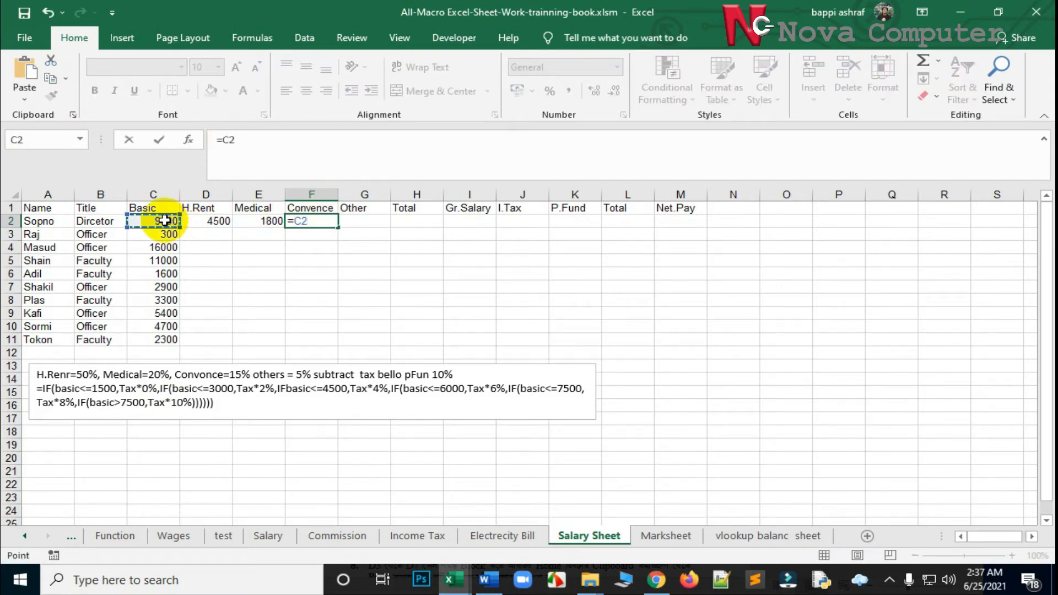
text(*)
click(252, 139)
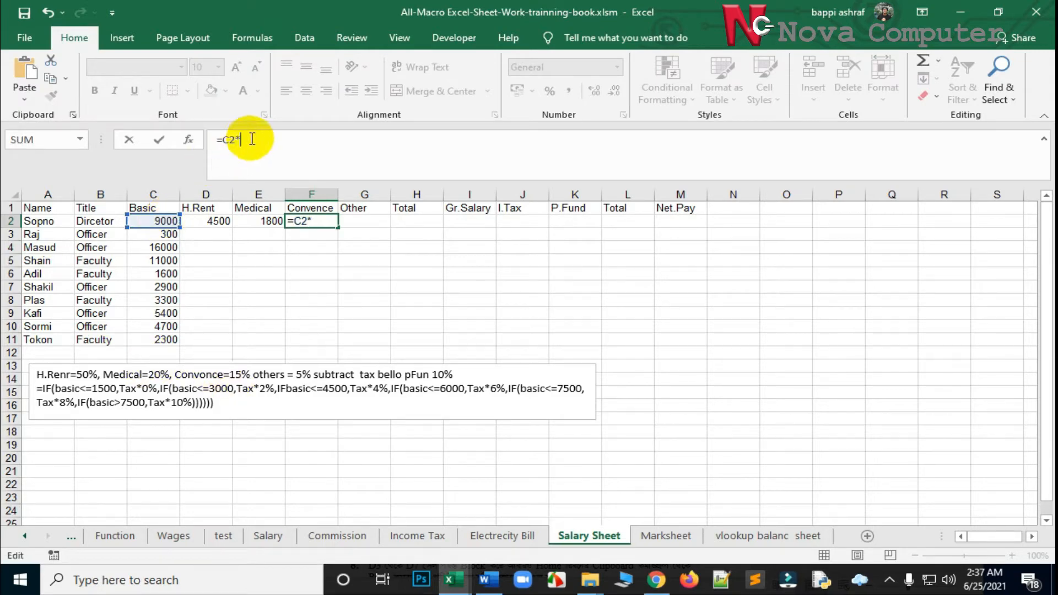
text(15%)
key(Return)
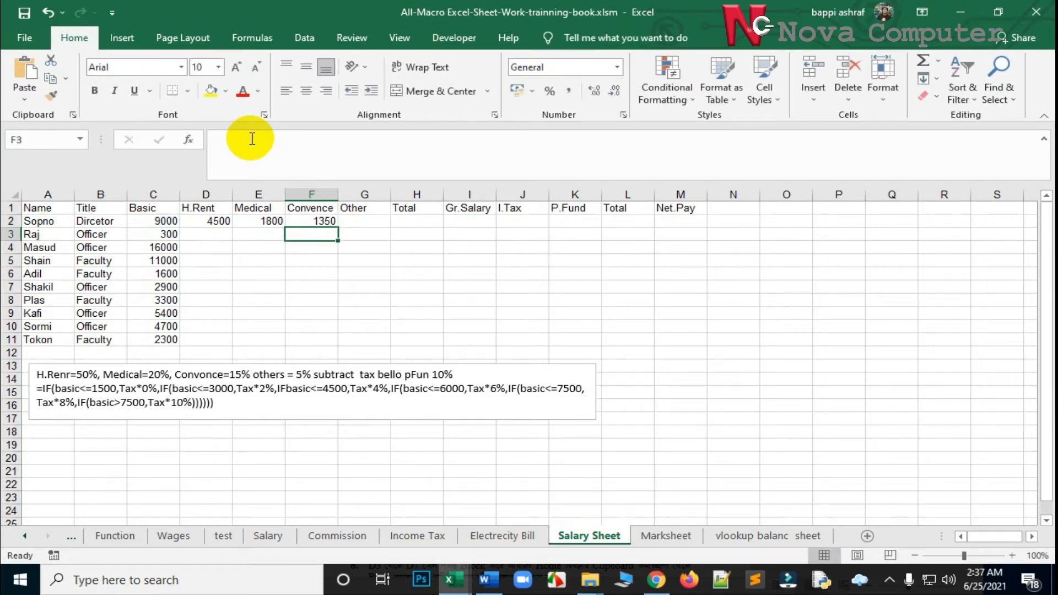
Step: Calculate the first employee's Other allowance in G2 as 5% of the basic salary with =C2*5%
click(381, 222)
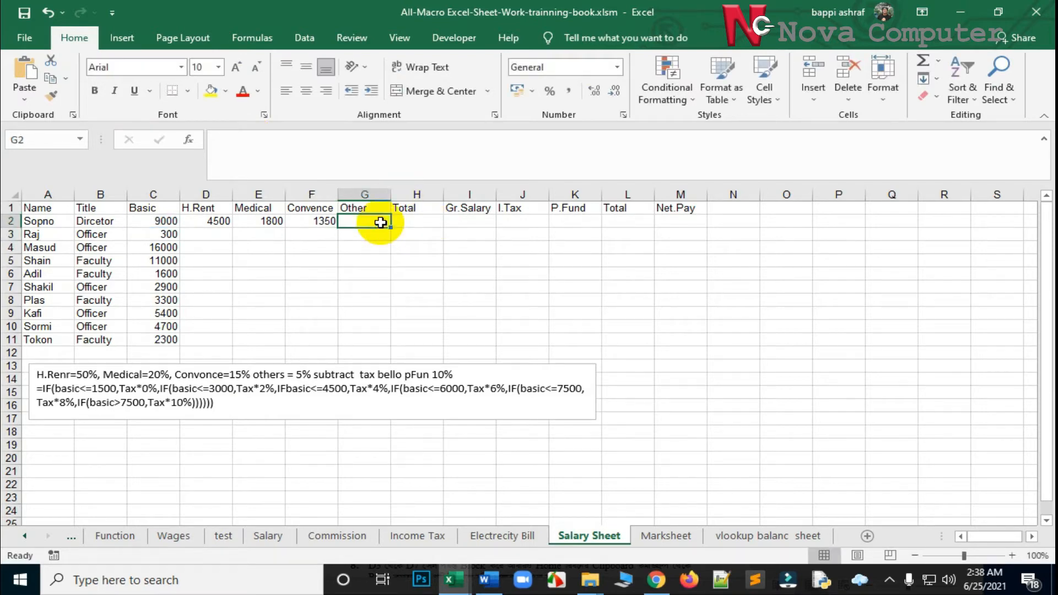
text(=)
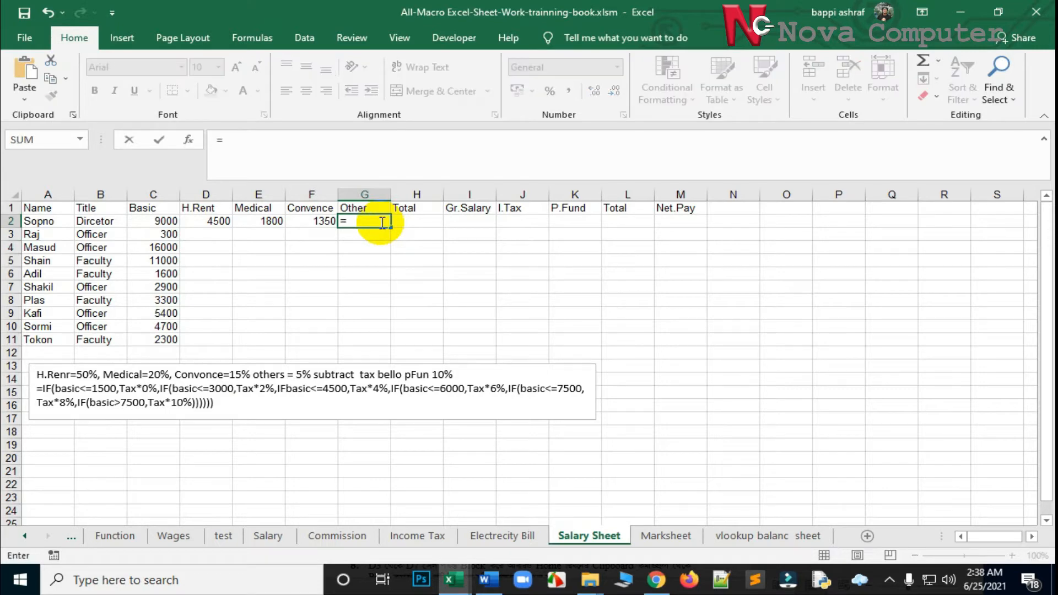
click(148, 221)
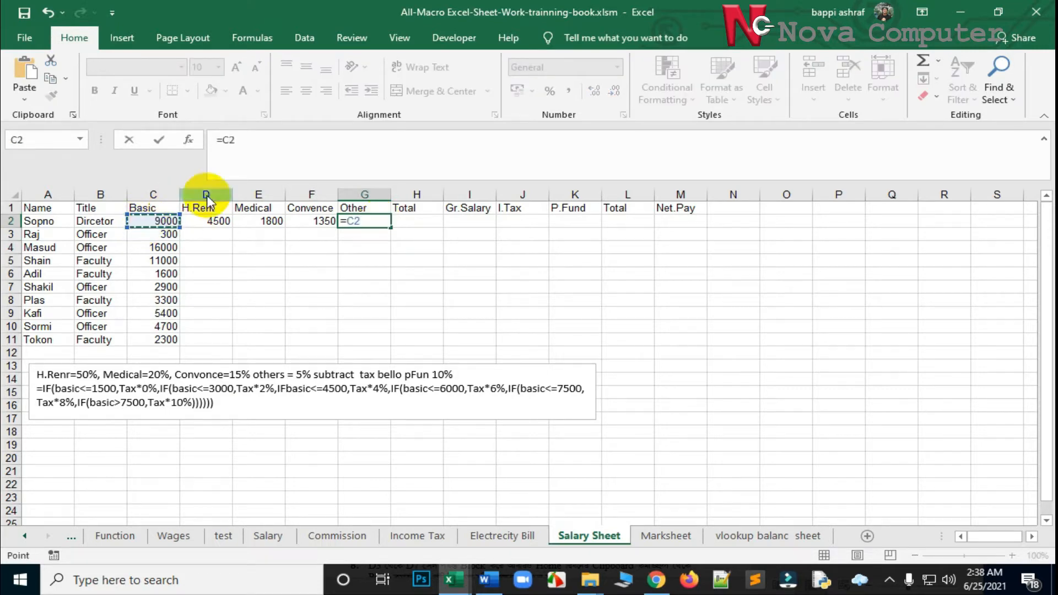
click(249, 142)
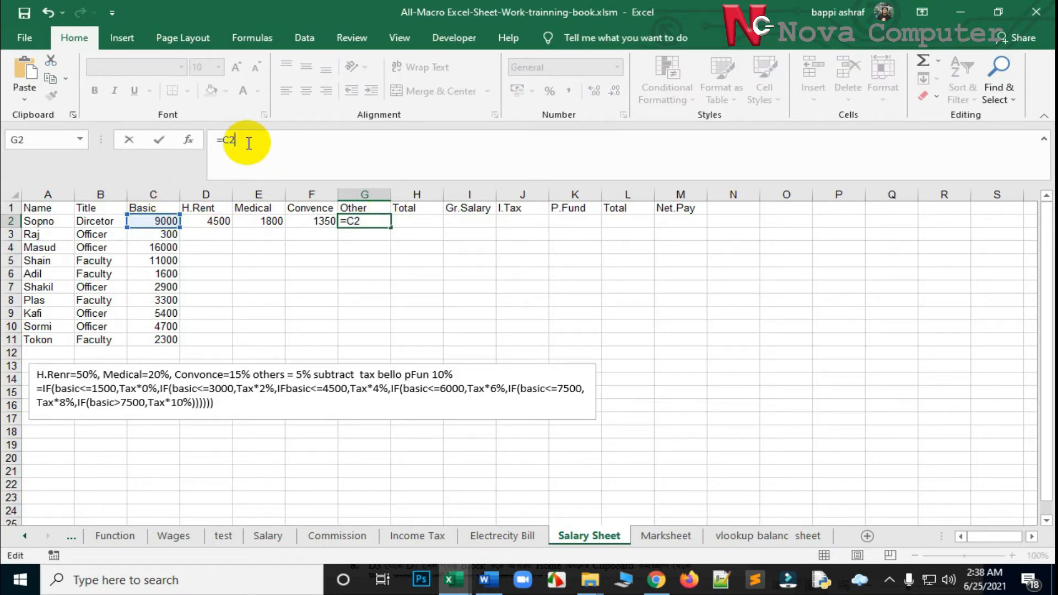
text(*5%)
key(Return)
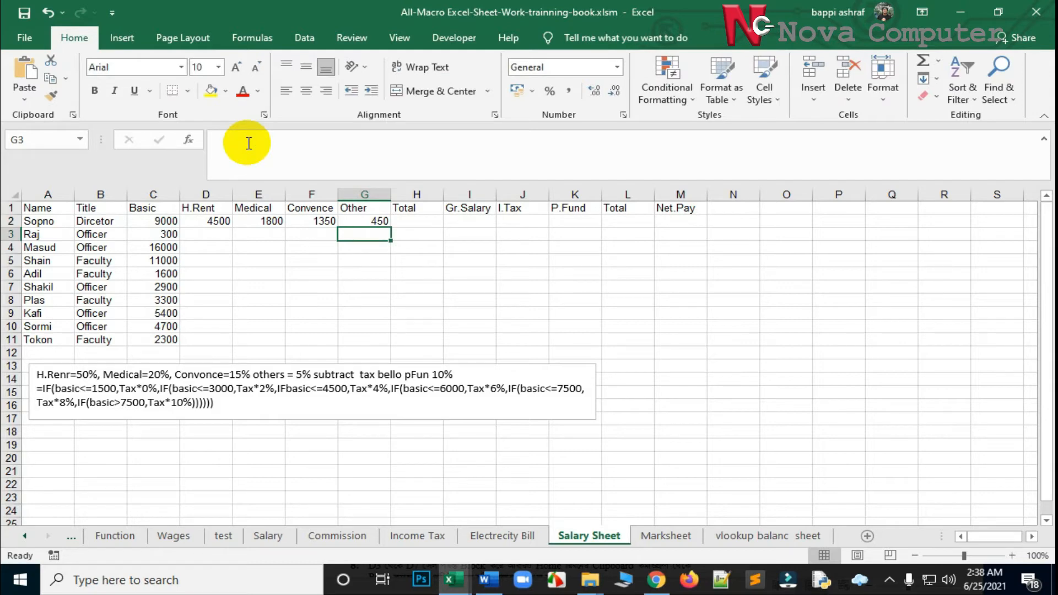
Step: Add up the first employee's four allowances in the Total cell H2 with =SUM(D2:G2)
click(217, 221)
drag(239, 226, 361, 222)
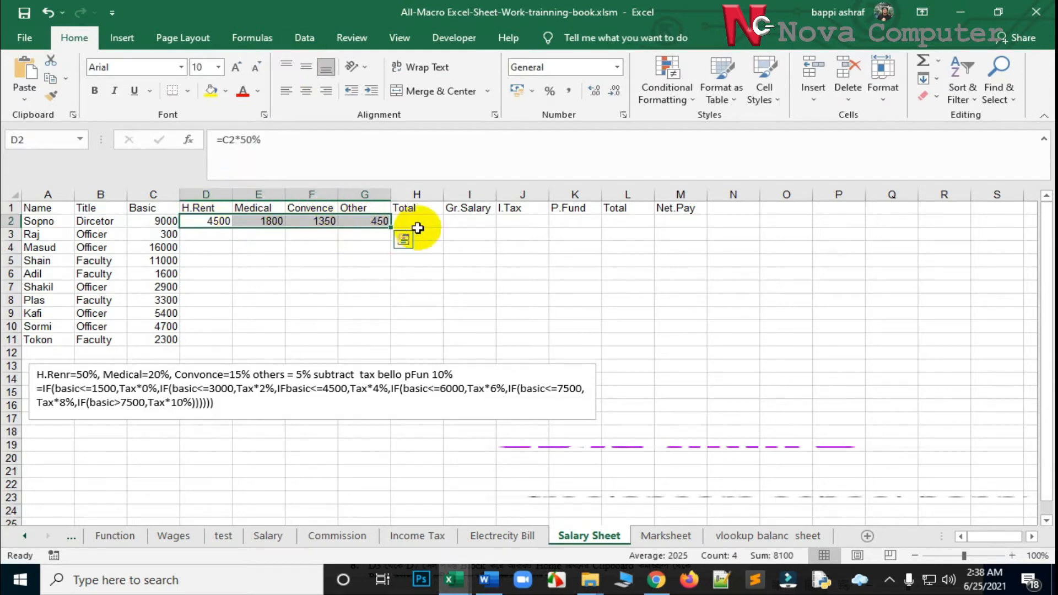
click(423, 222)
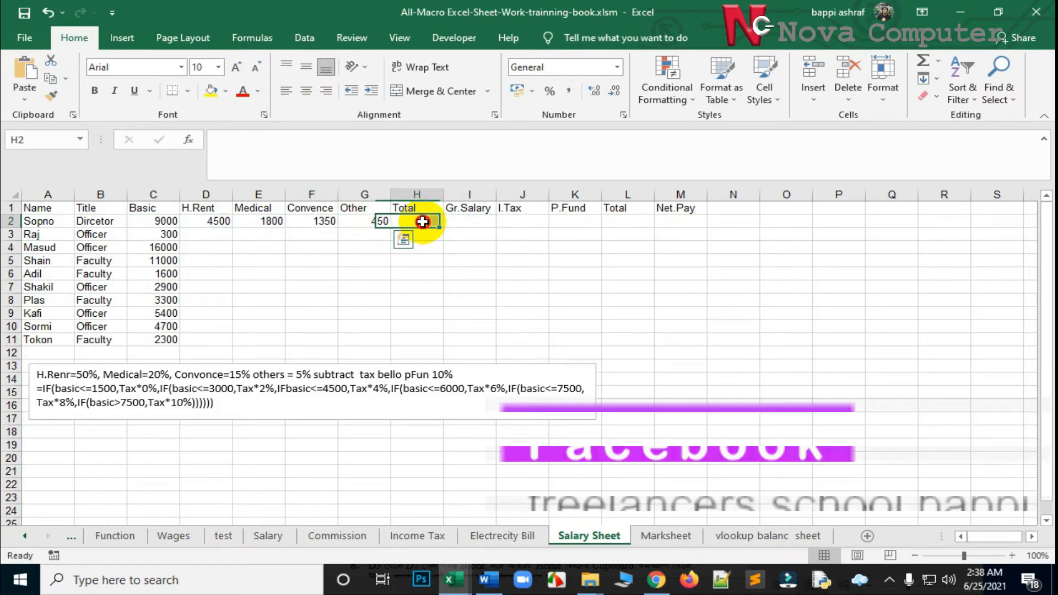
click(314, 165)
text(=)
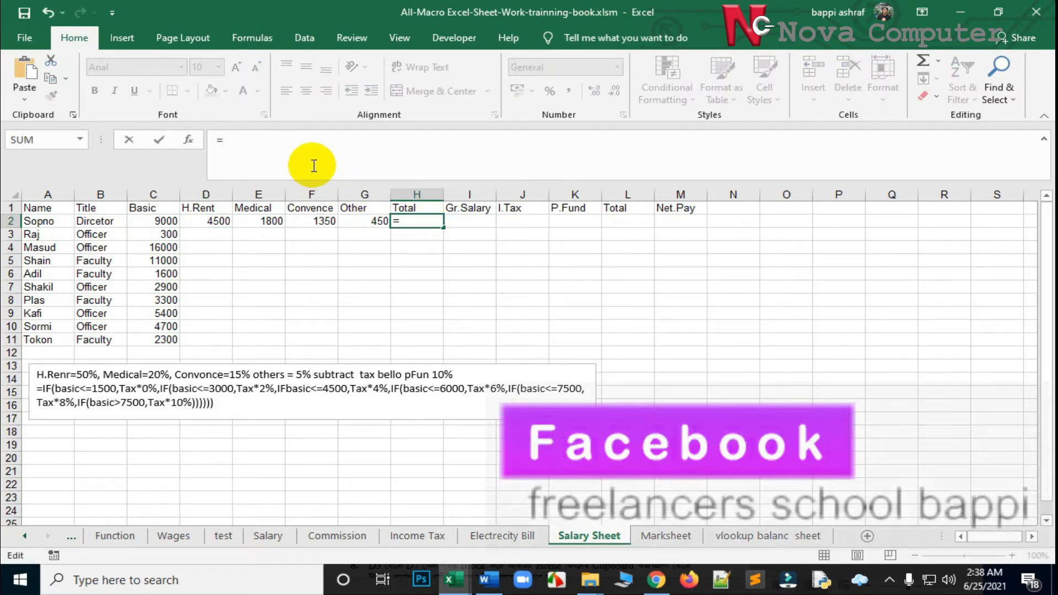
text(su)
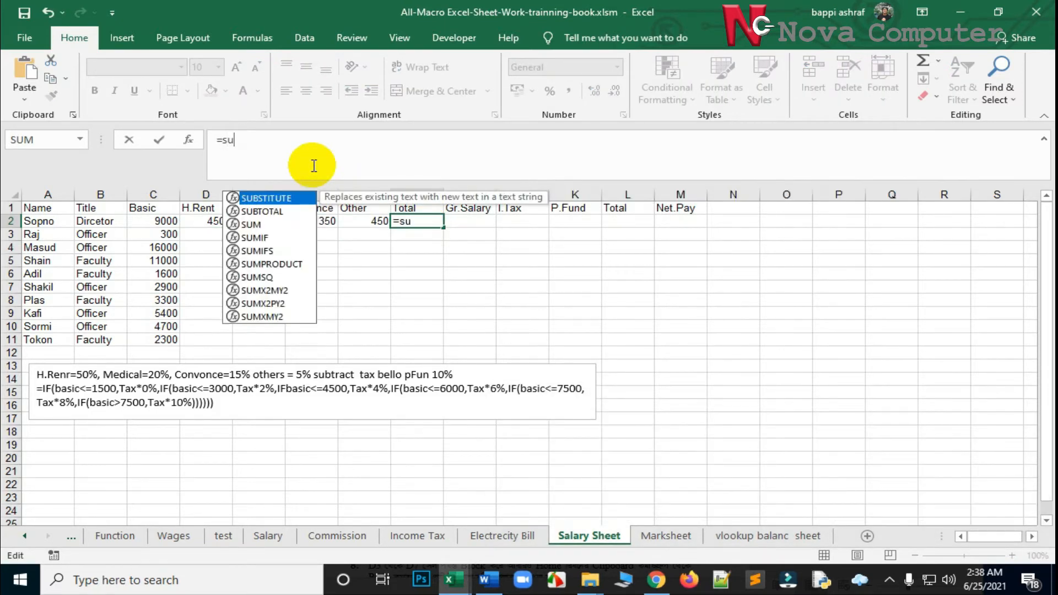
text(m)
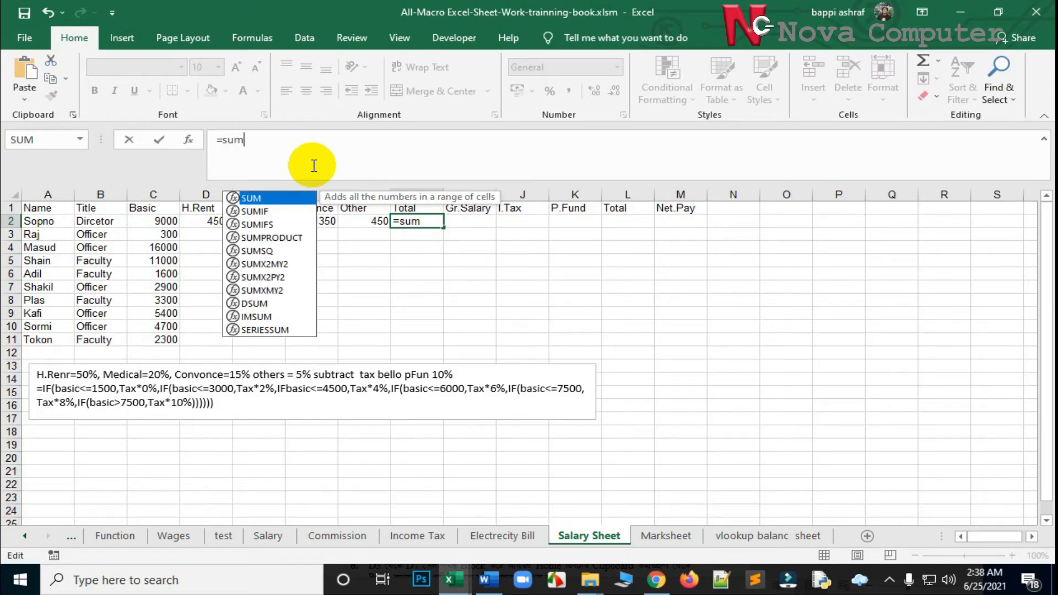
text(()
drag(216, 220, 366, 221)
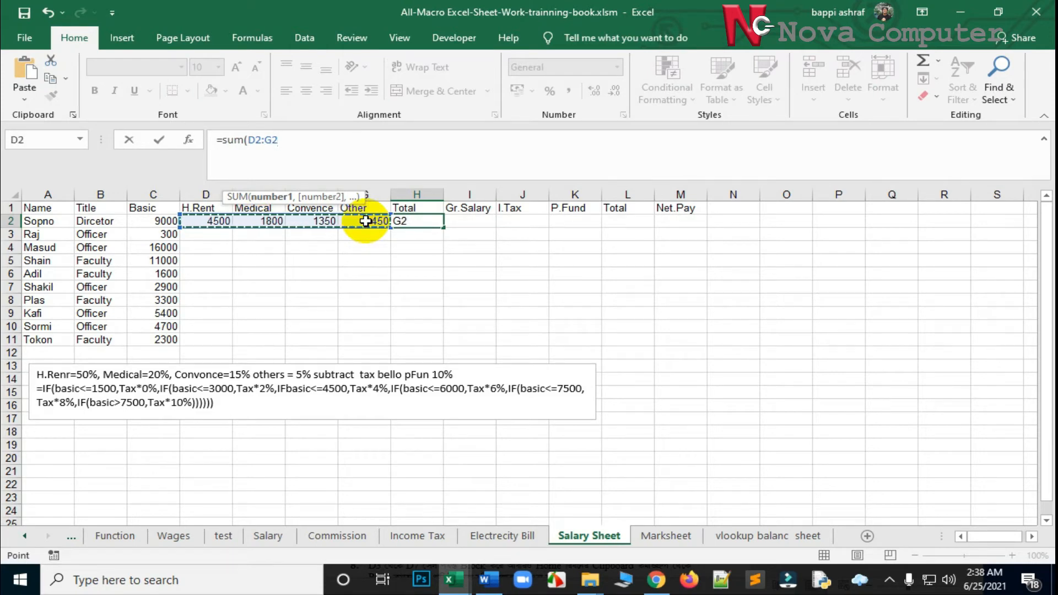
text())
key(Return)
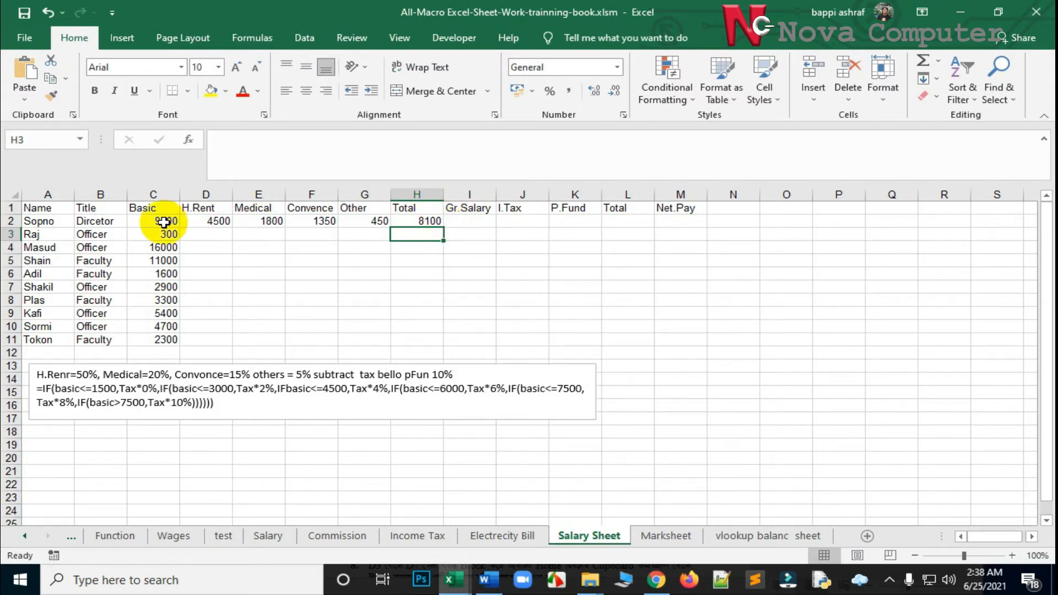
Step: Calculate the first employee's Gr.Salary in I2 by adding allowance total and basic salary with =H2+C2
click(465, 222)
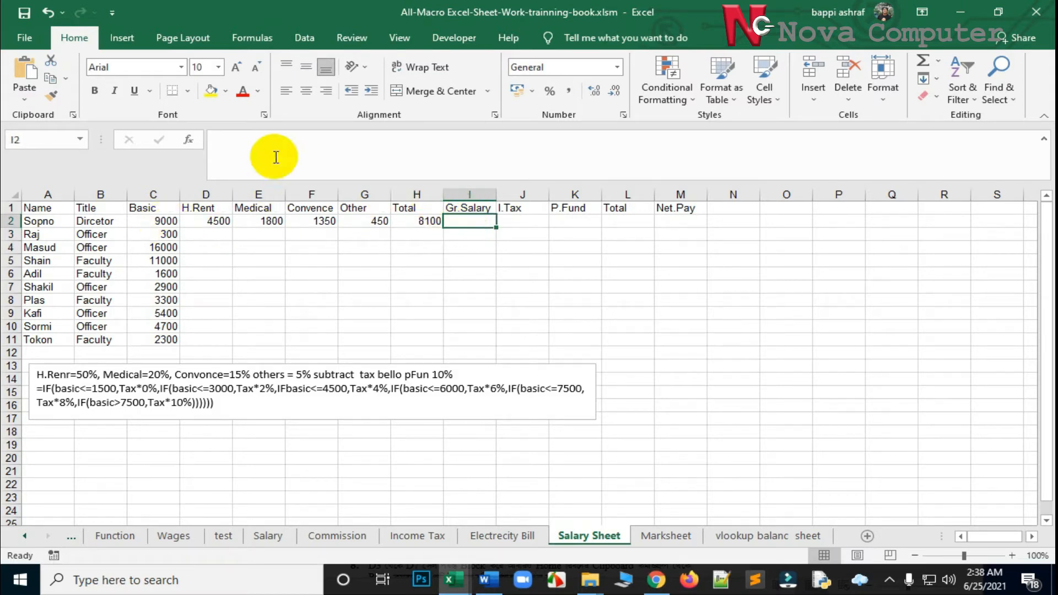
click(272, 139)
text(=)
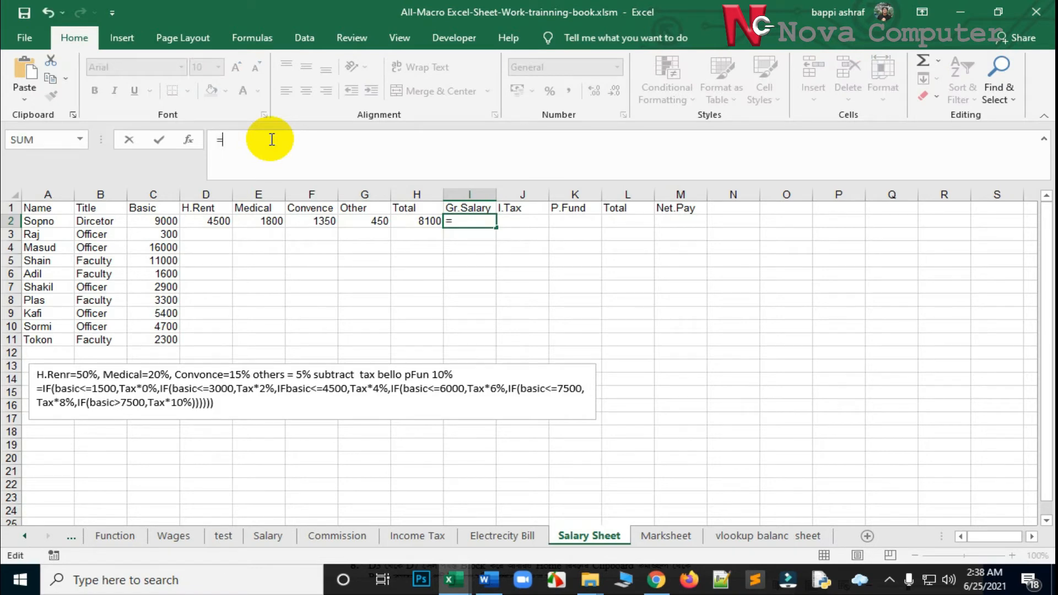
text(H2)
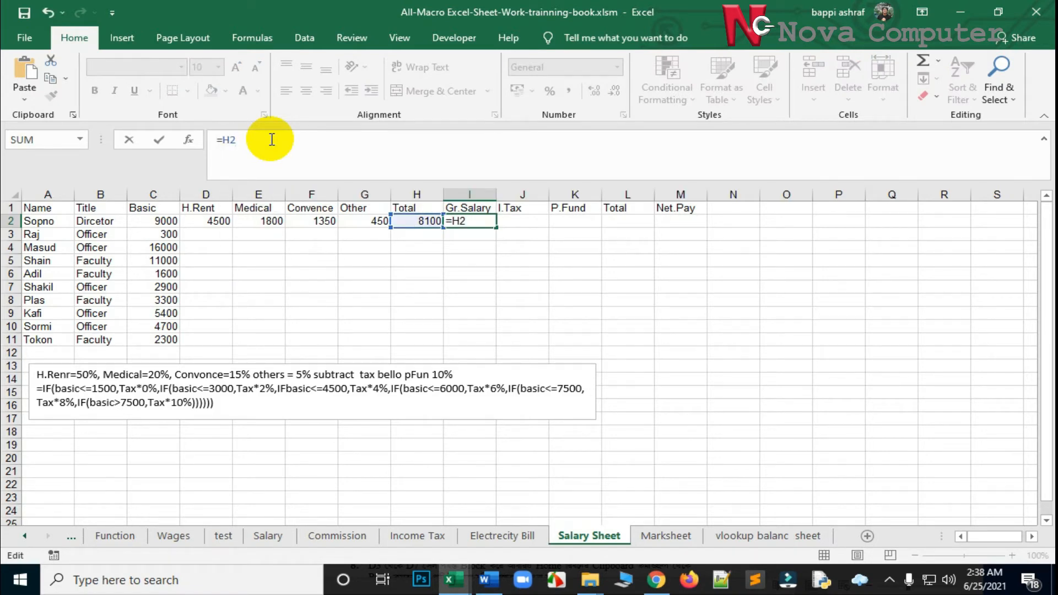
text(+C2)
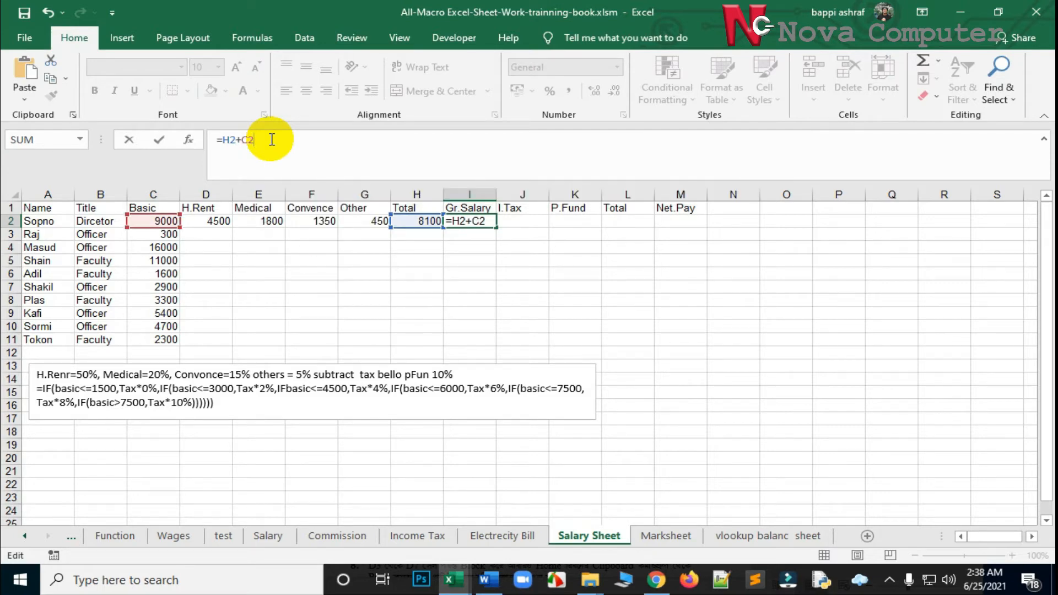
key(Return)
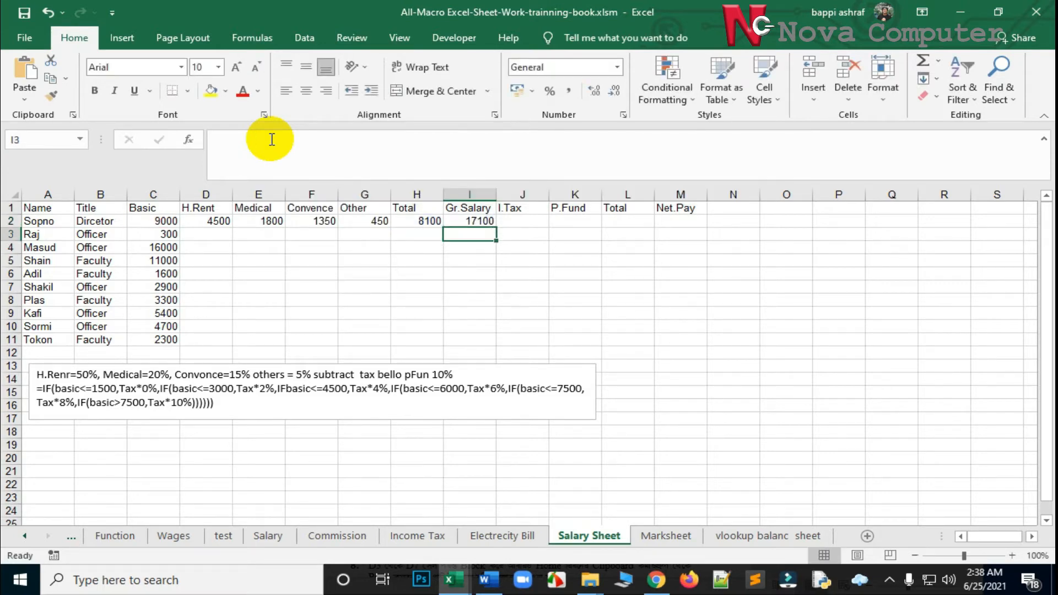
click(466, 223)
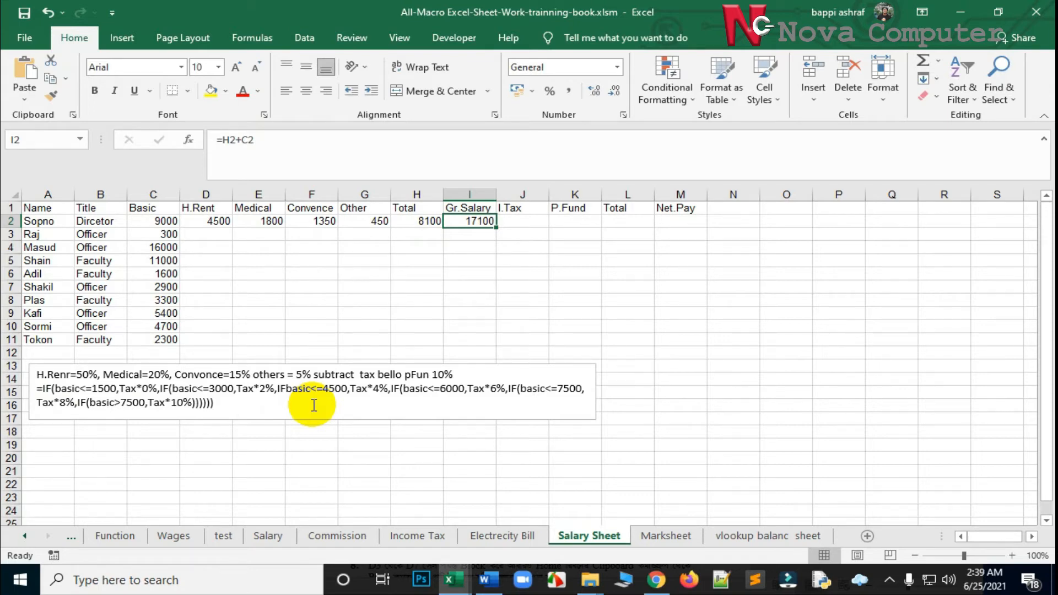
Step: Calculate the first employee's P.Fund in K2 as 10% of the basic salary with =C2*10%
click(578, 222)
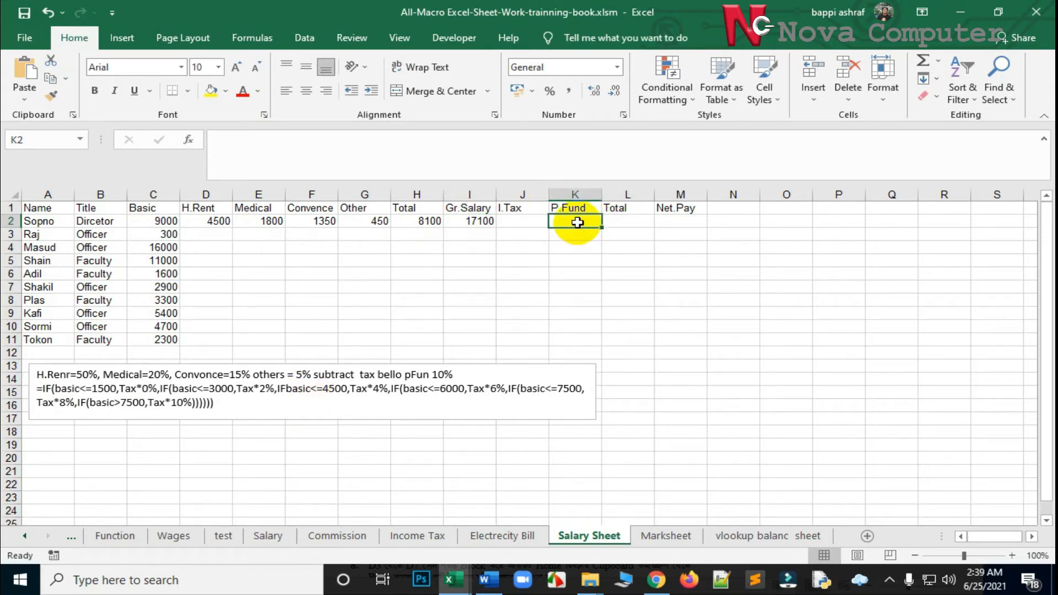
click(339, 162)
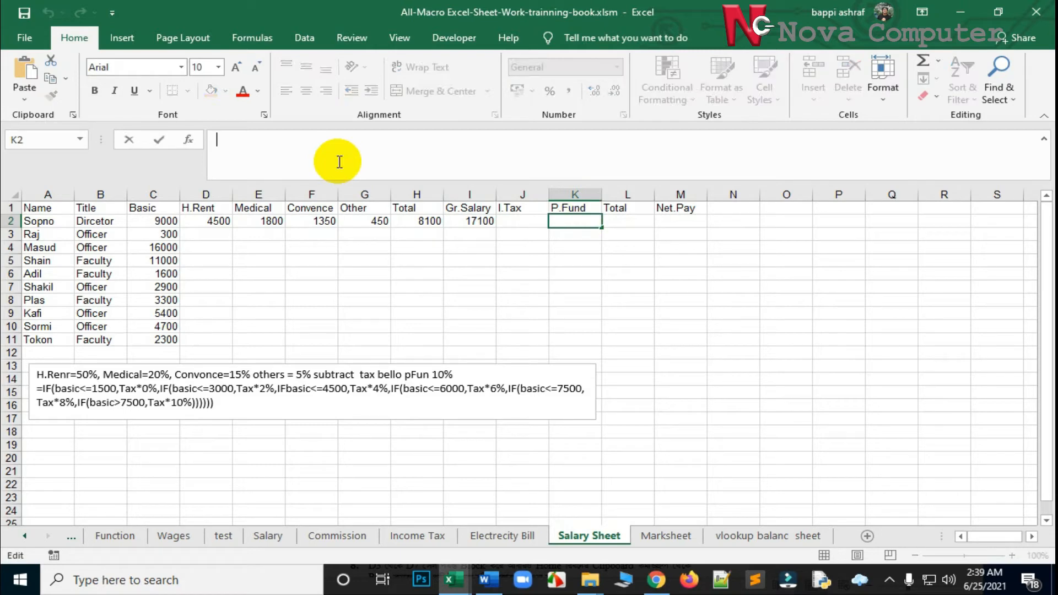
text(=)
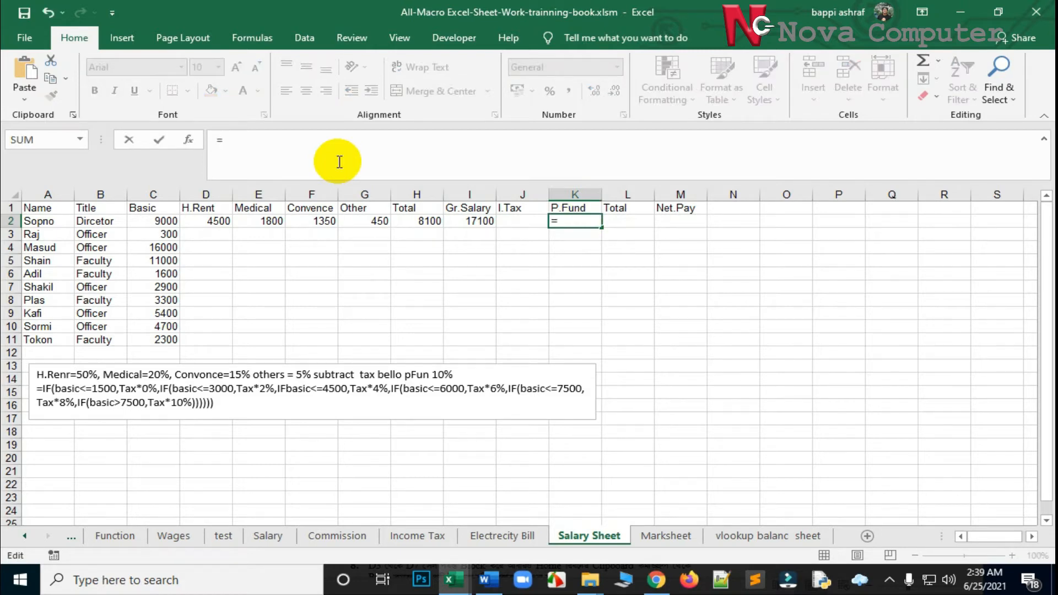
text(C2)
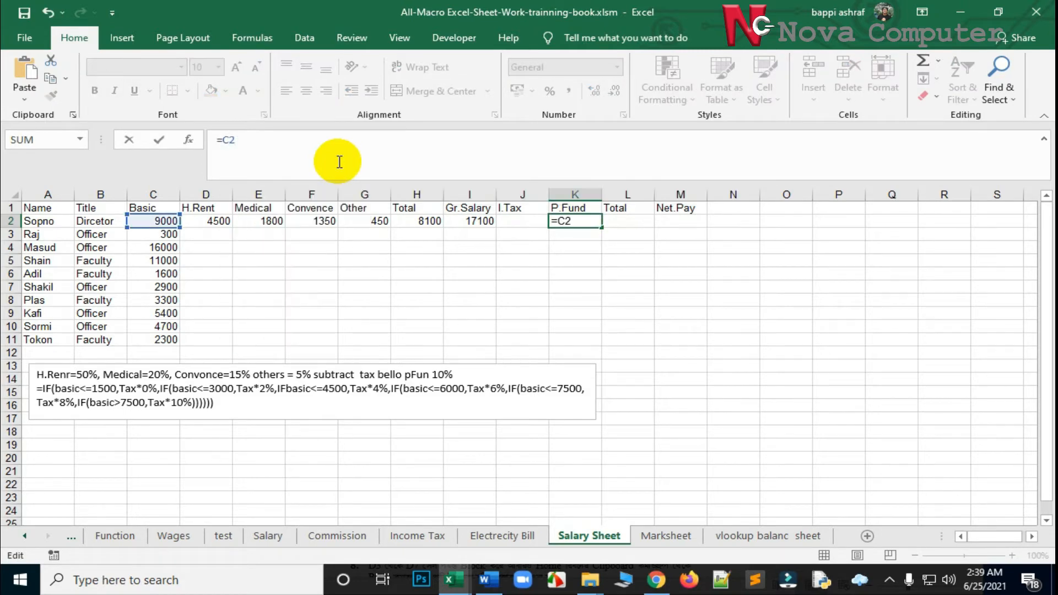
text(*10%)
key(Return)
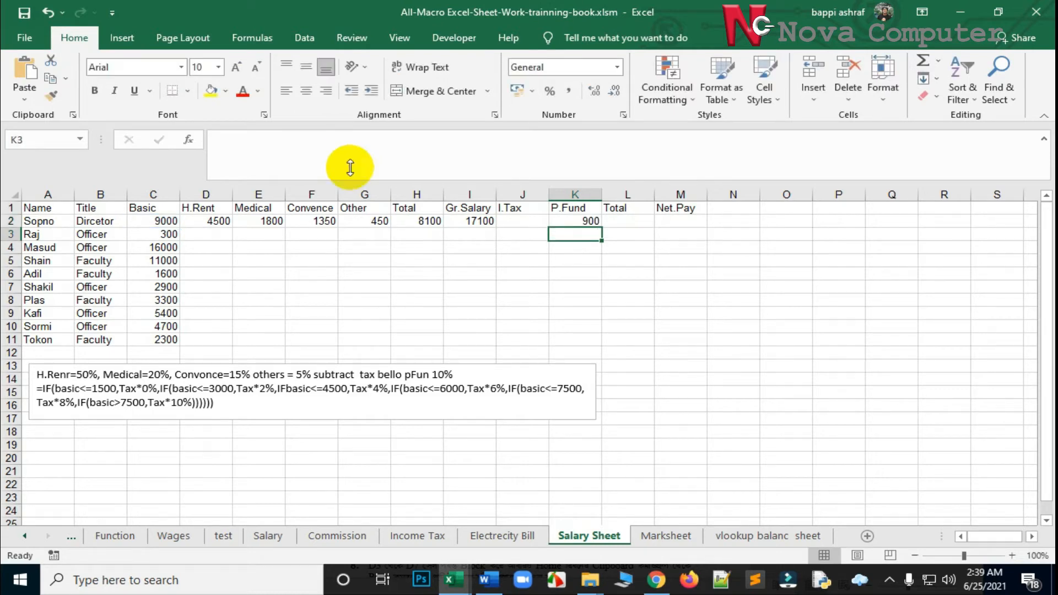
Step: Begin the first employee's I.Tax formula in J2 with =IF(C2<+1500,C*0%
click(518, 220)
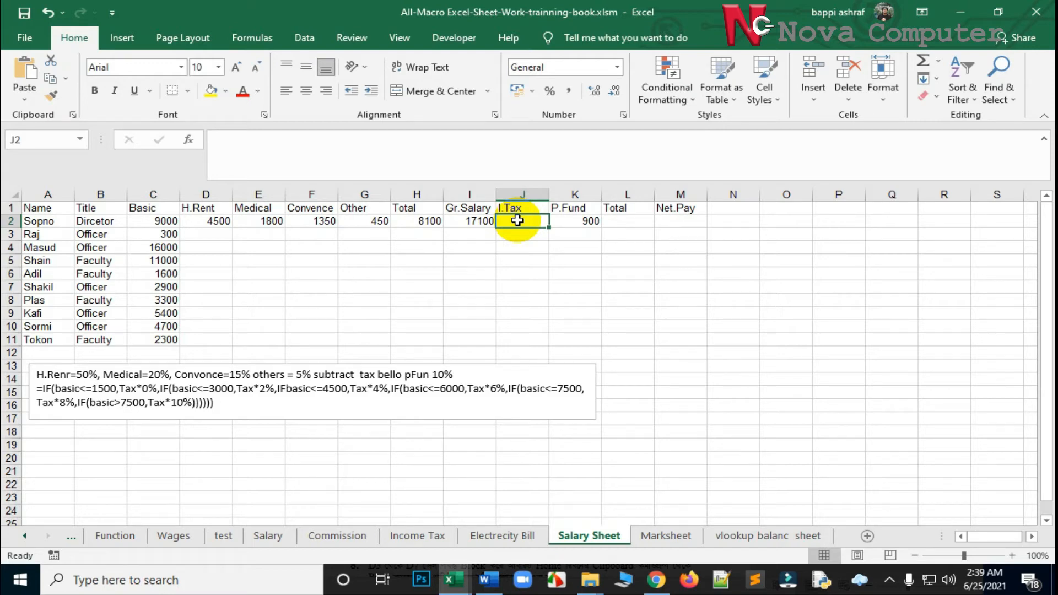
text(=)
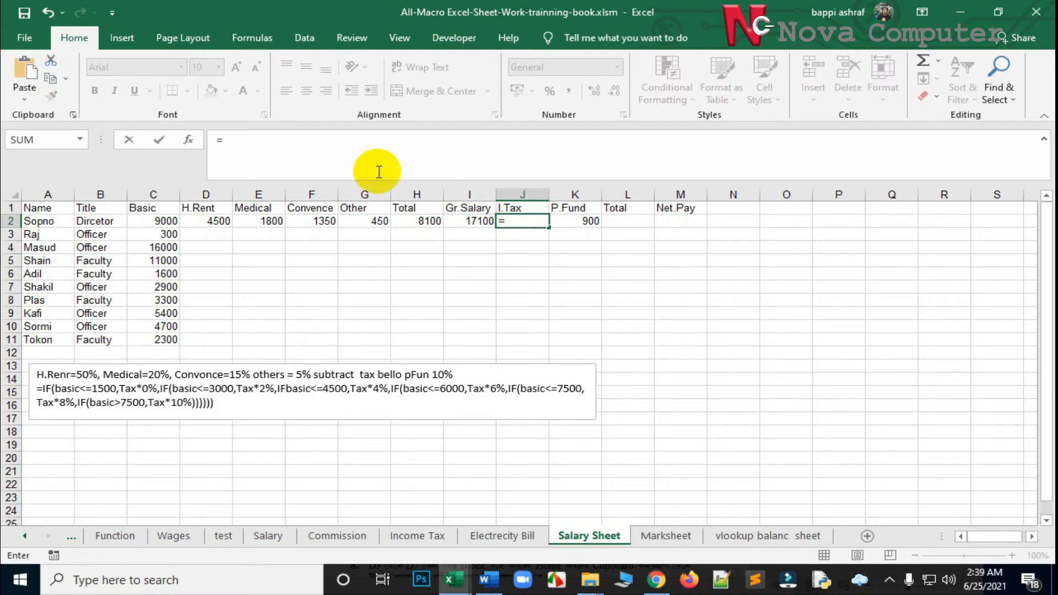
click(266, 139)
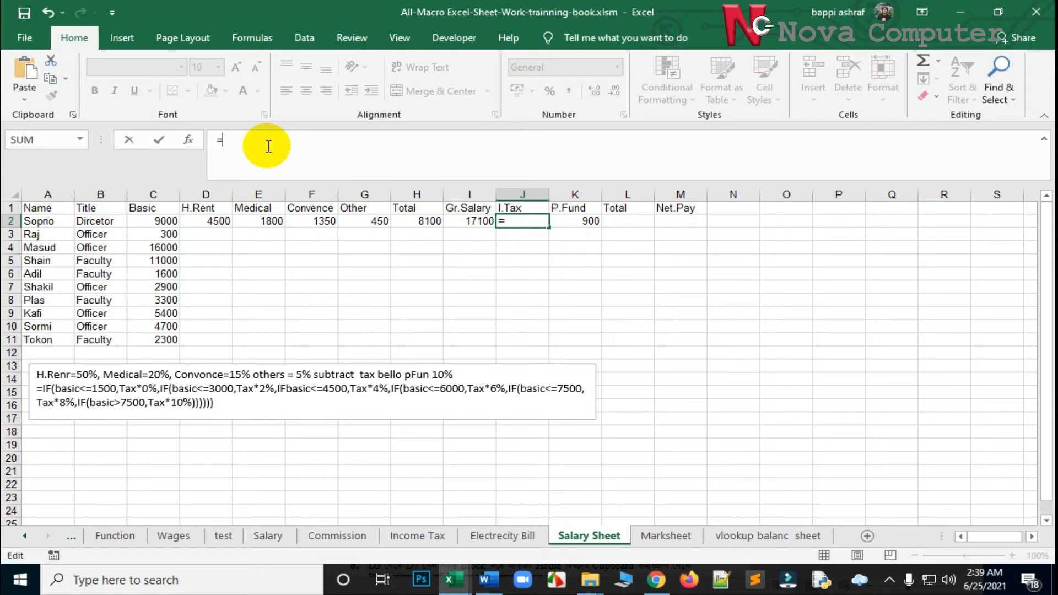
text(iF)
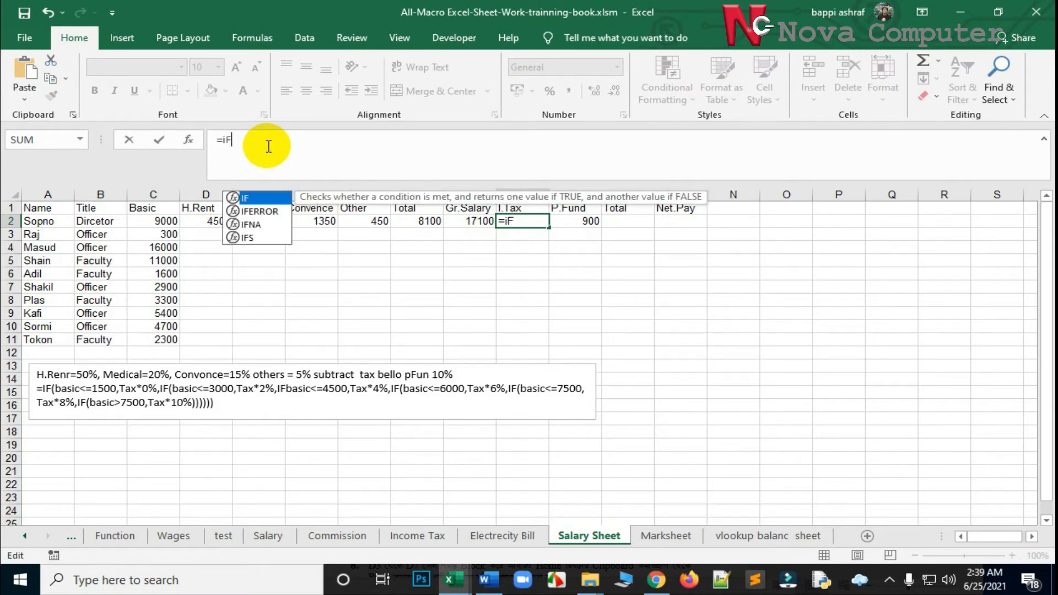
key(BackSpace)
key(BackSpace)
text(IF()
text(C)
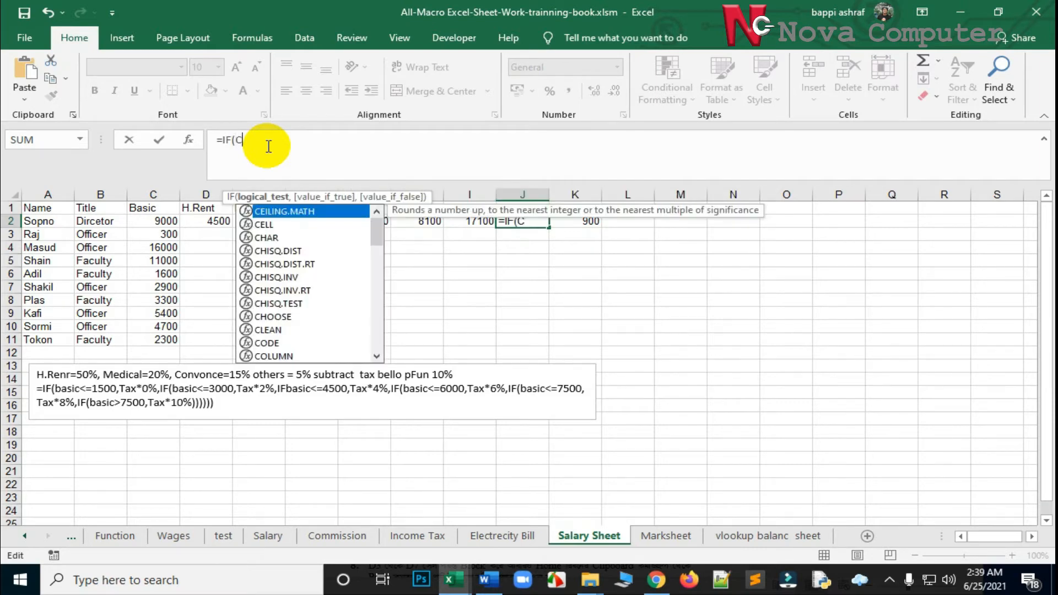
text(2)
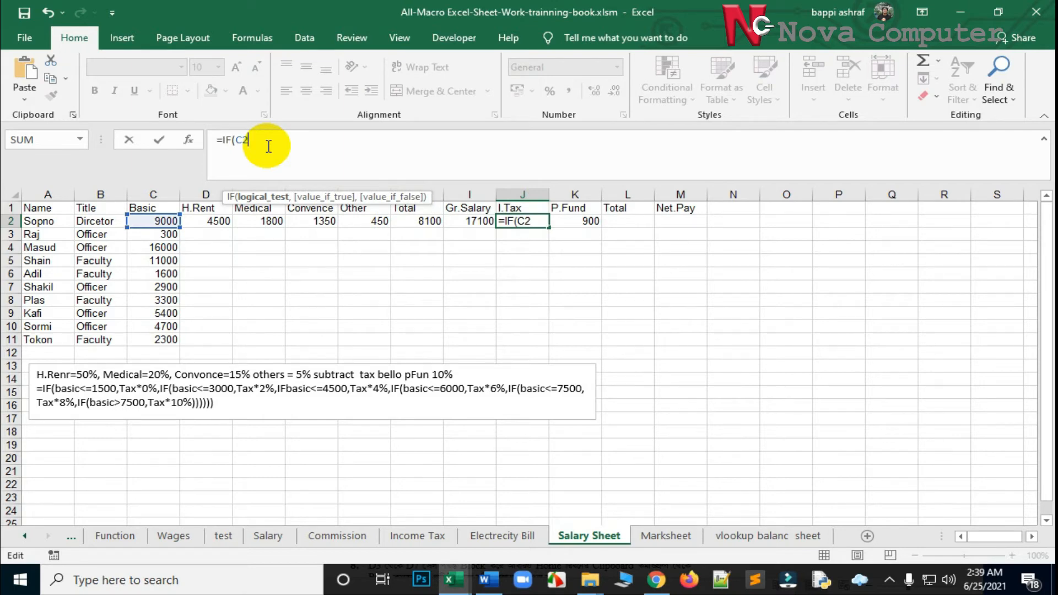
text(<)
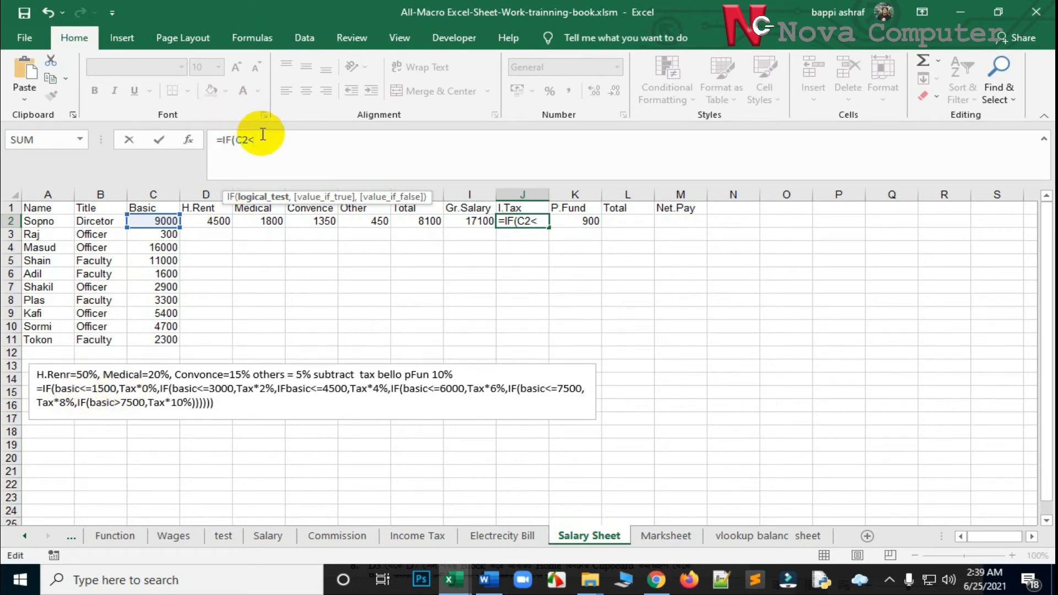
text(+1500,)
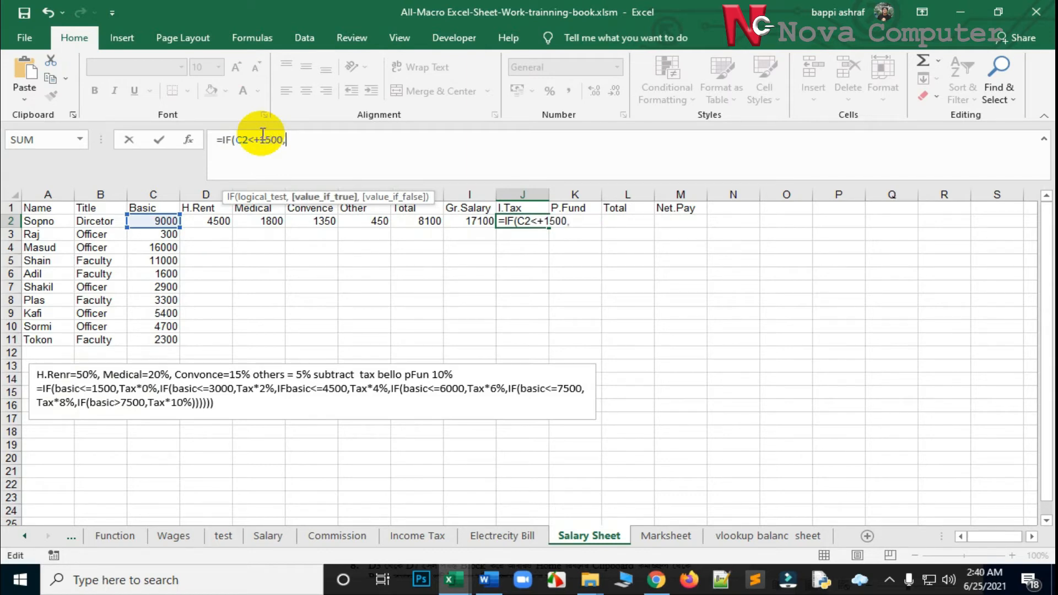
text(C)
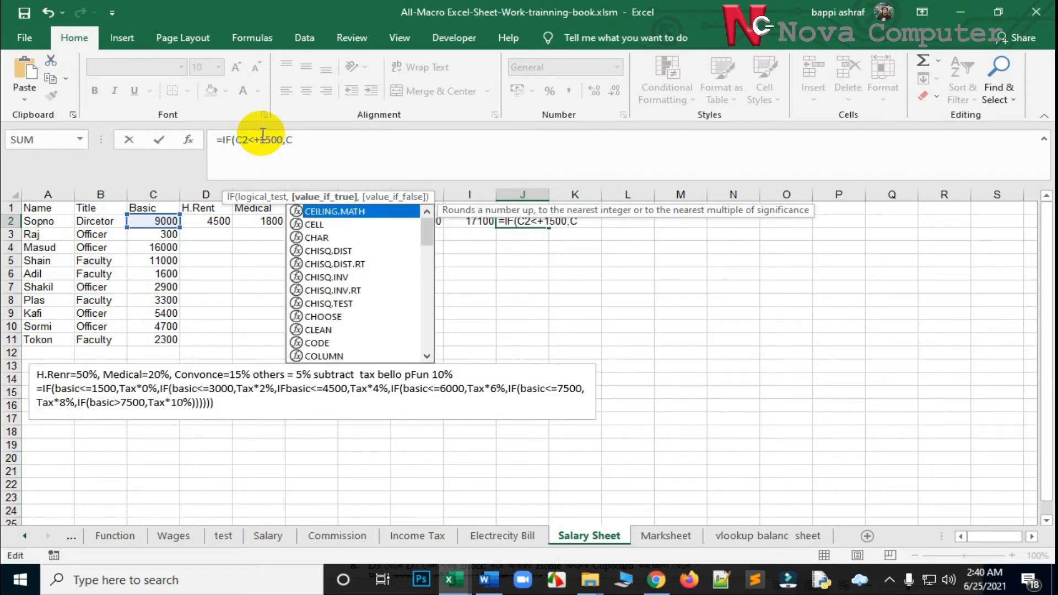
text(*)
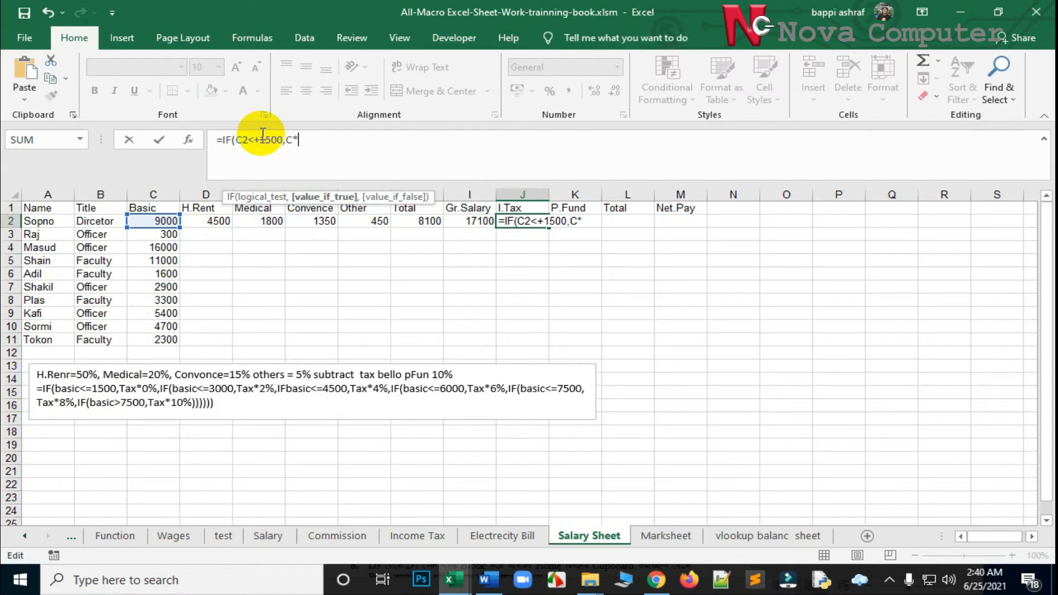
text(0%)
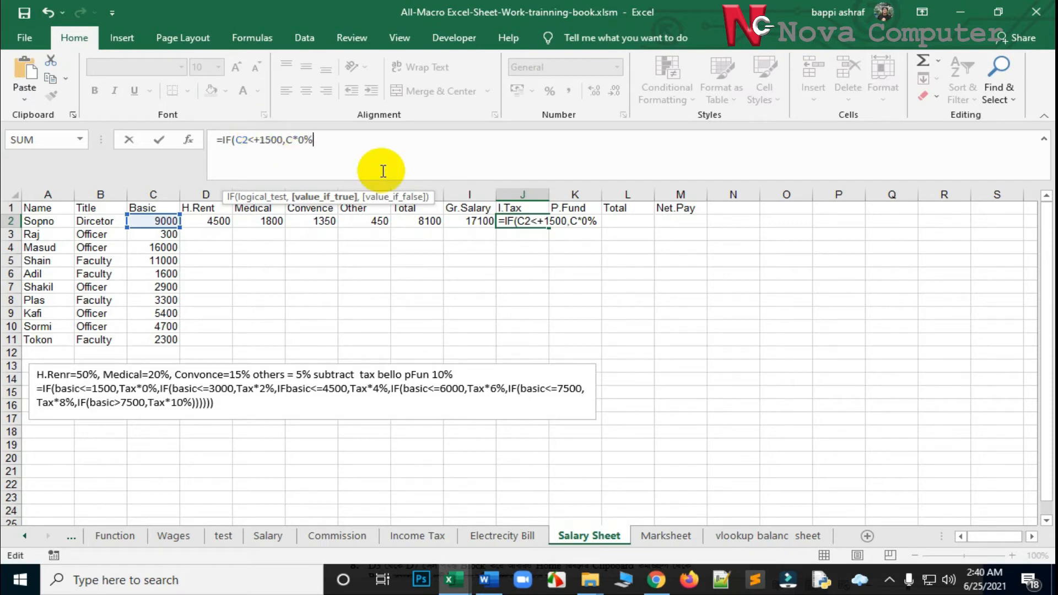
Step: Correct the comparison in the I.Tax formula to C2<=1500 and add a comma after C*0%
click(260, 141)
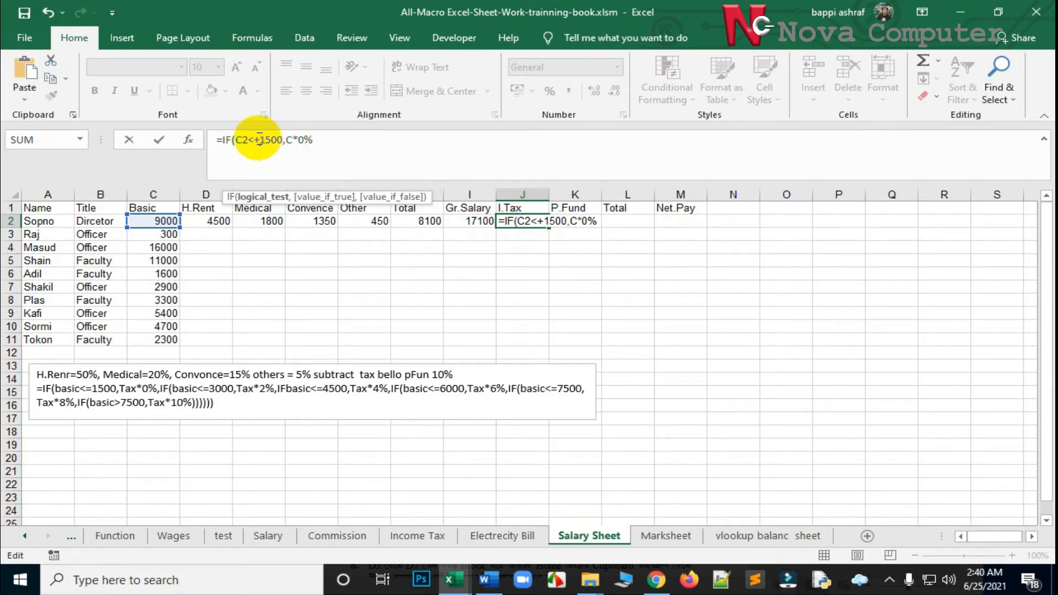
key(BackSpace)
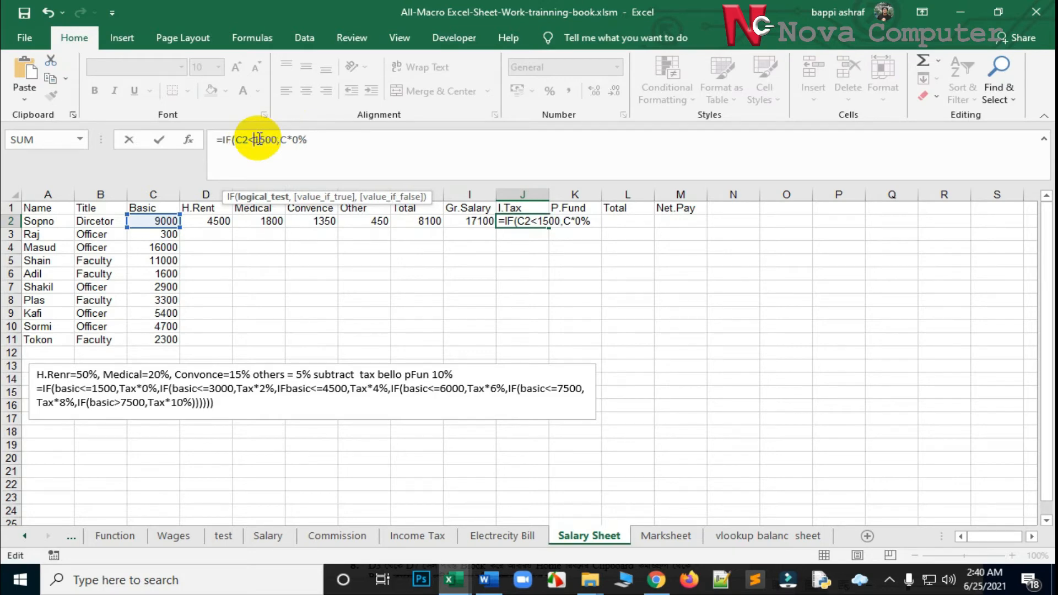
text(=)
click(332, 149)
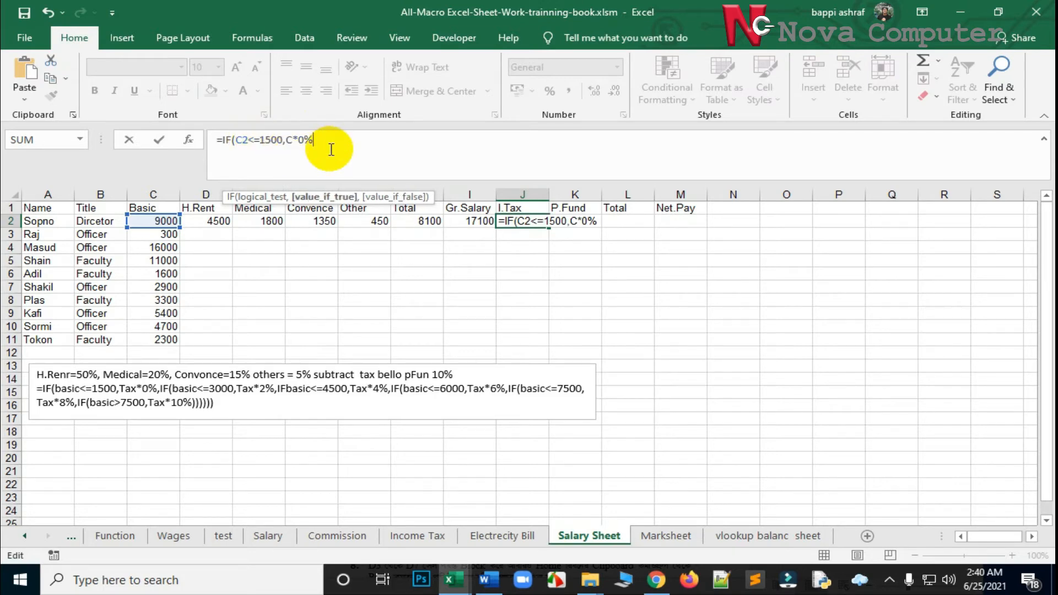
text(,)
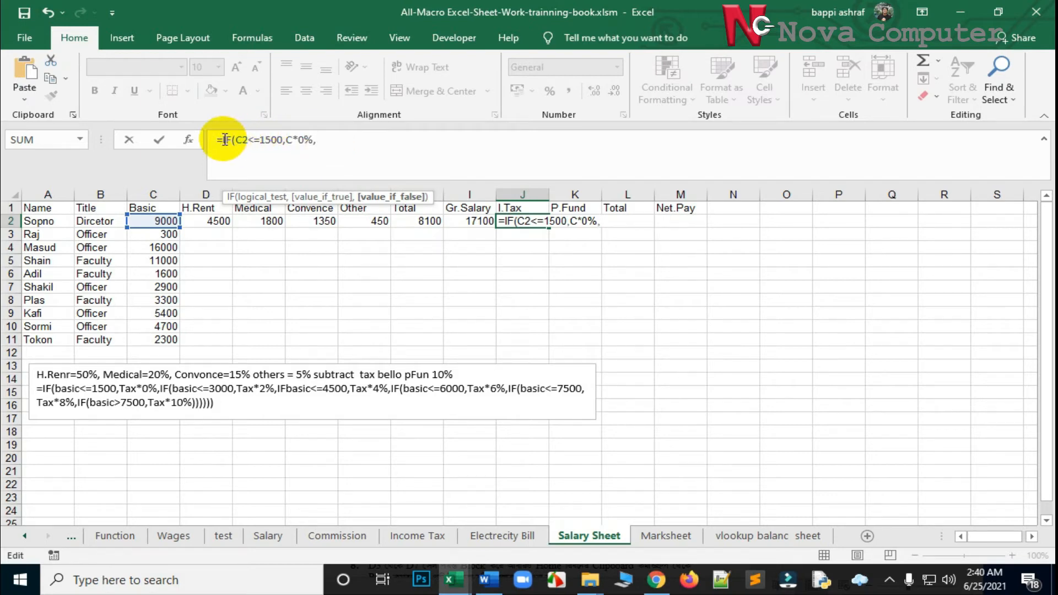
Step: Duplicate the first IF condition at the end of the I.Tax formula in J2 and edit the copy to IF(C2<=3000,C*2%,
drag(225, 140, 321, 141)
key(ctrl+c)
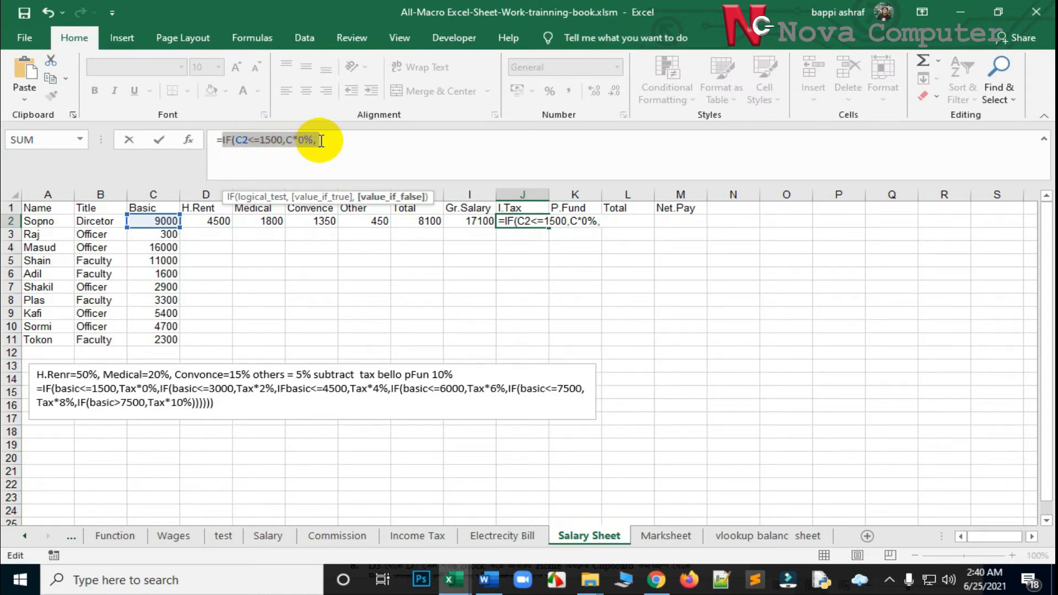
click(321, 141)
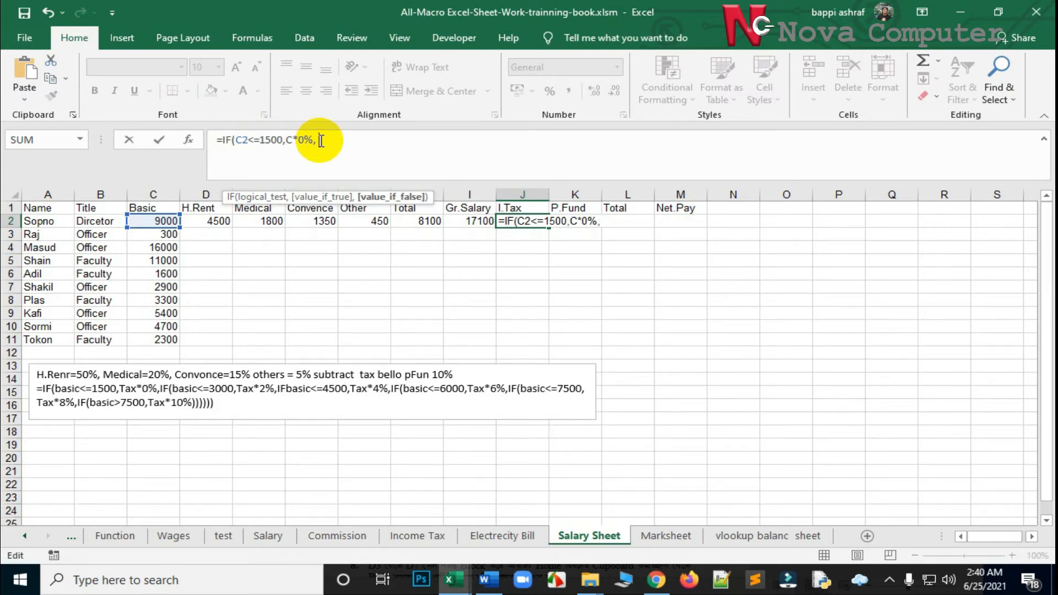
key(ctrl+v)
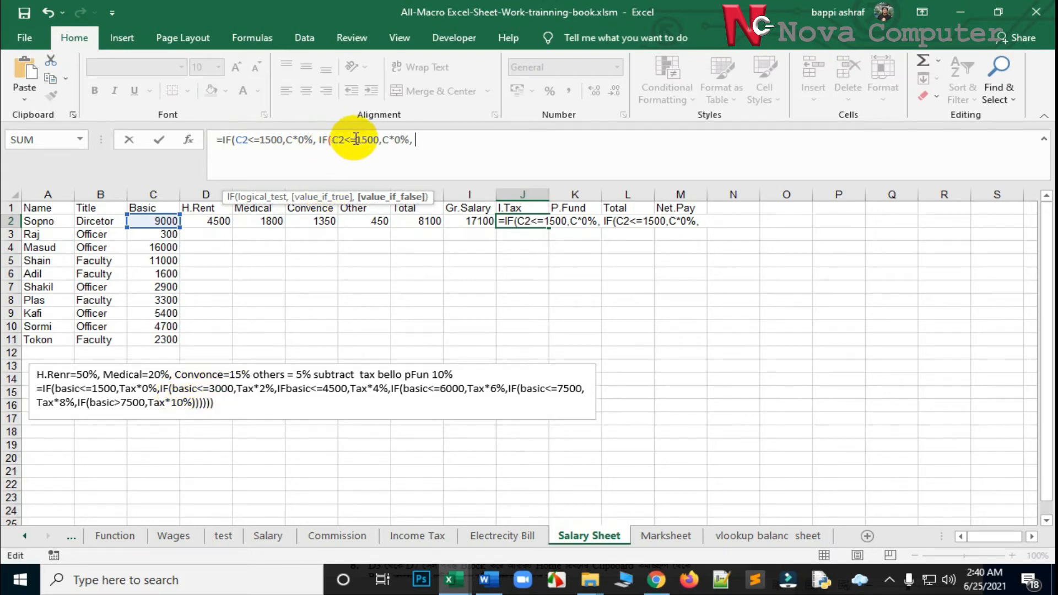
drag(356, 139, 367, 139)
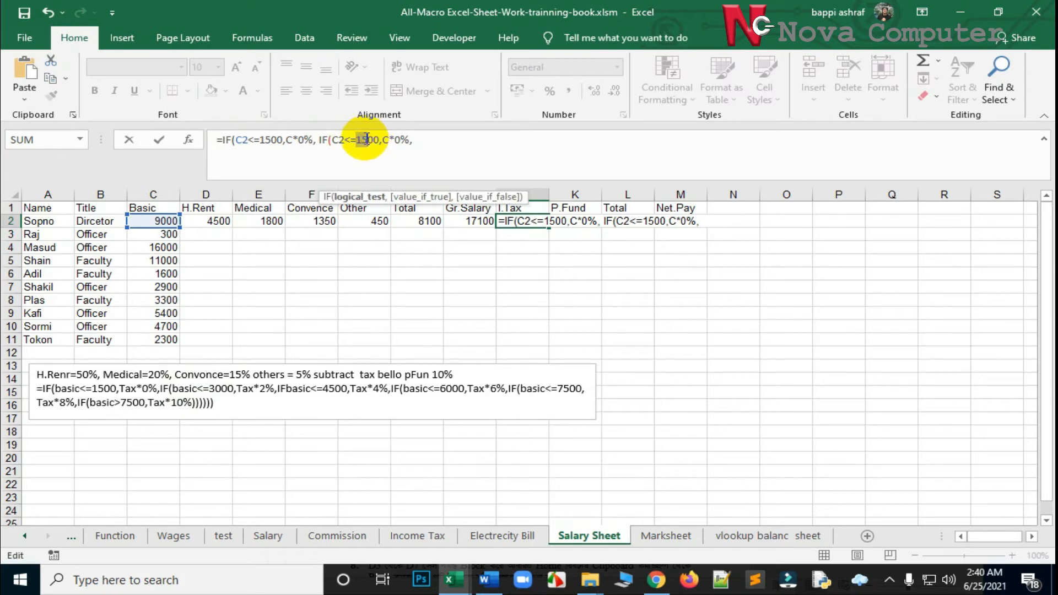
text(30)
click(395, 137)
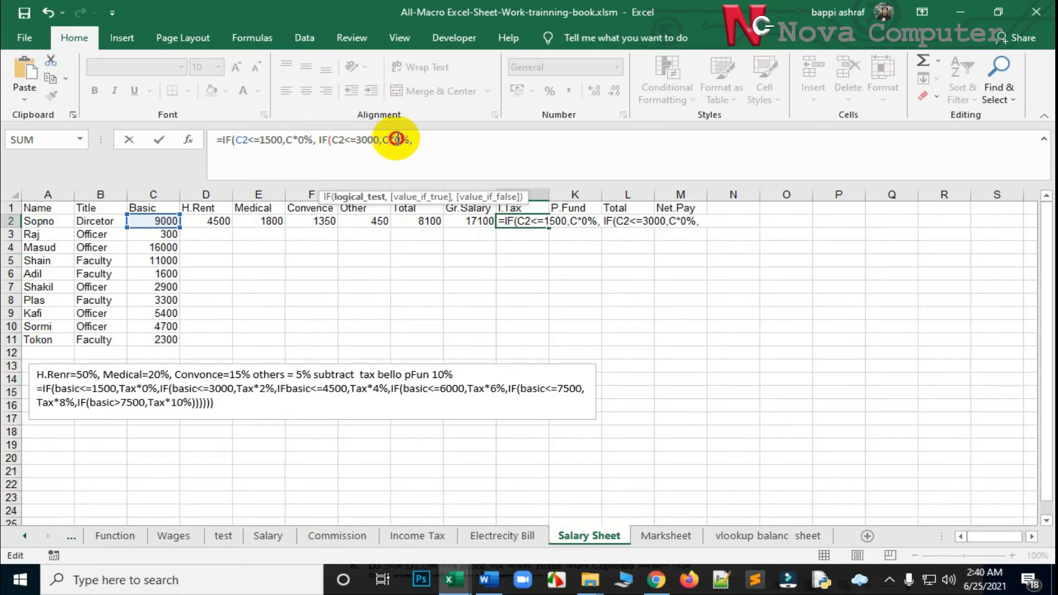
drag(395, 140, 400, 139)
text(2)
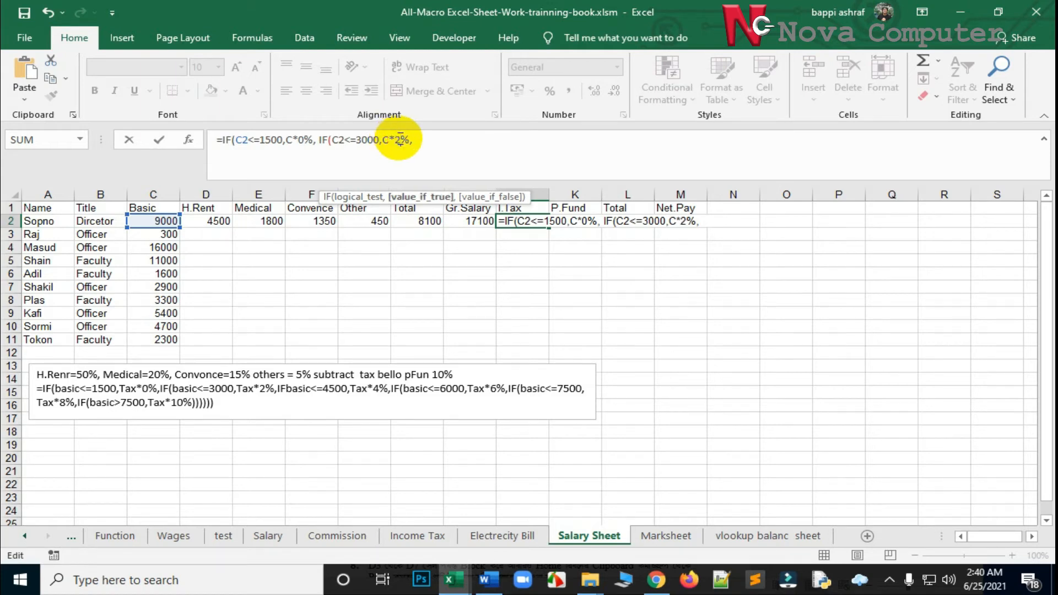
Step: Append another copy of the IF condition to the I.Tax formula and change it to IF(C2<=5500,C*4%,
click(433, 140)
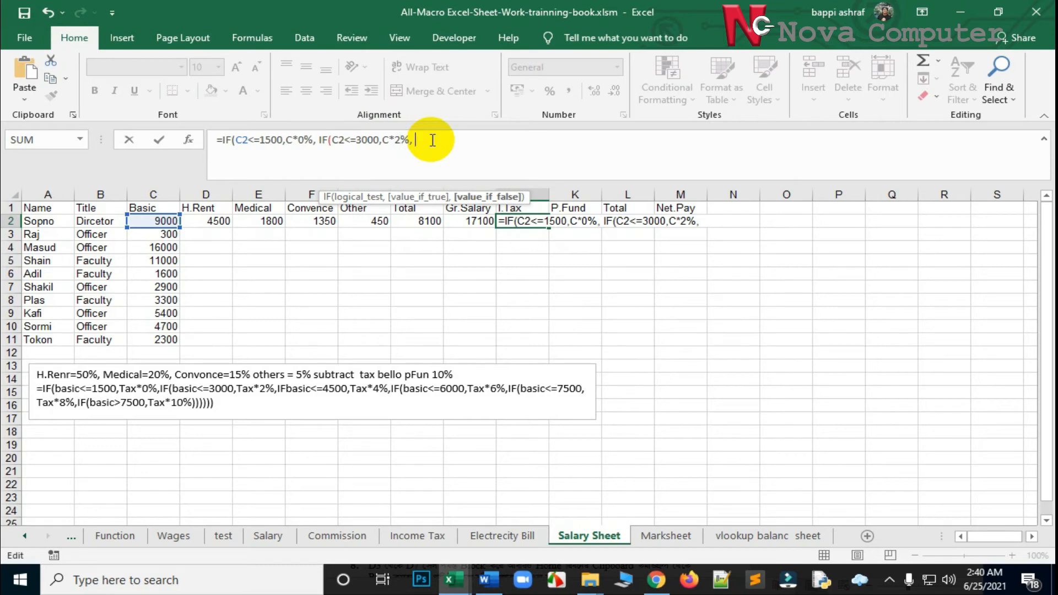
key(ctrl+v)
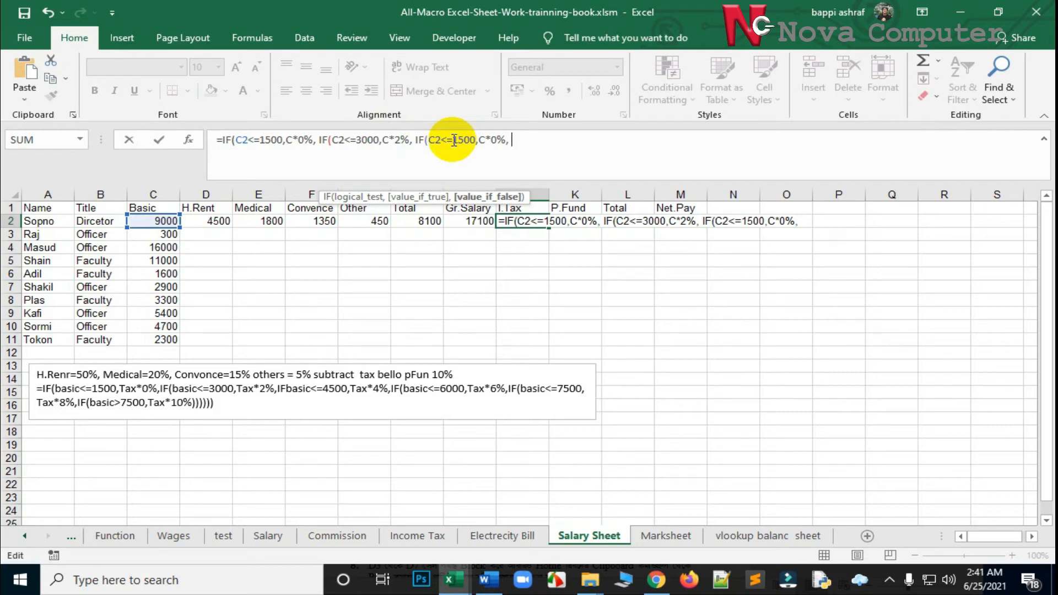
drag(454, 140, 458, 139)
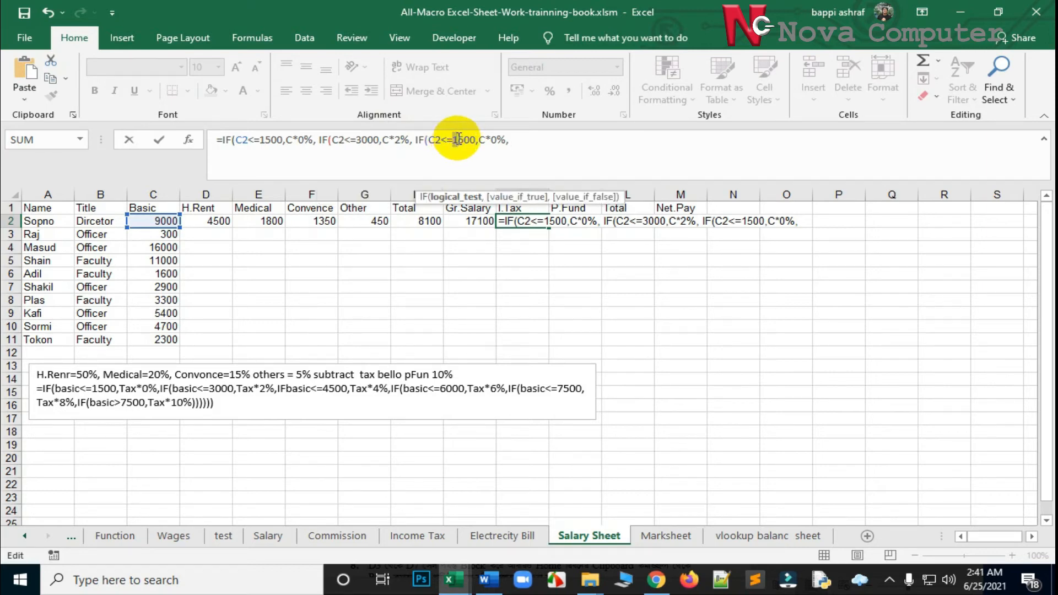
text(5)
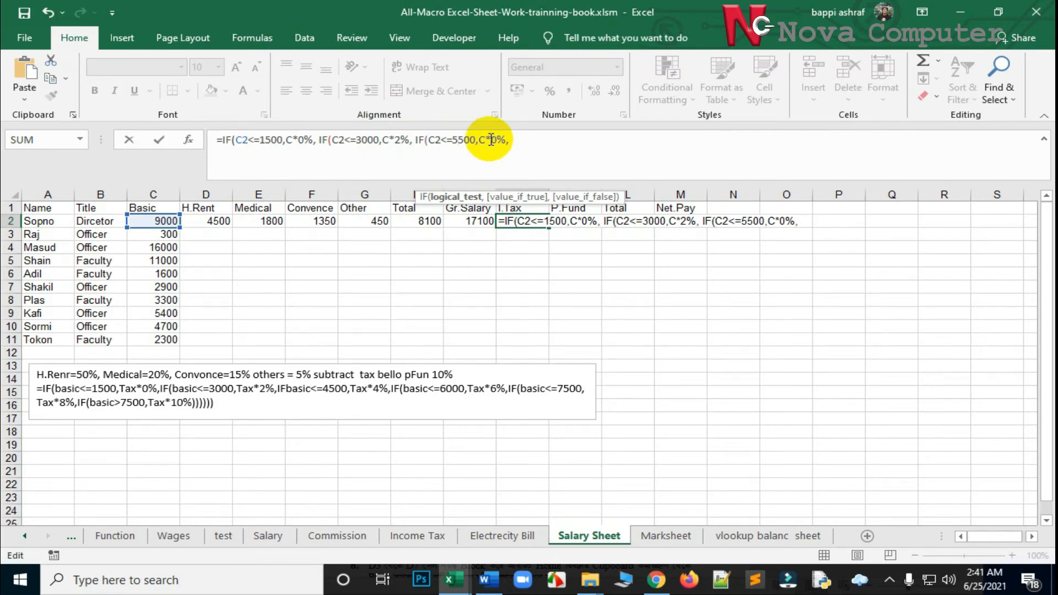
drag(491, 140, 495, 139)
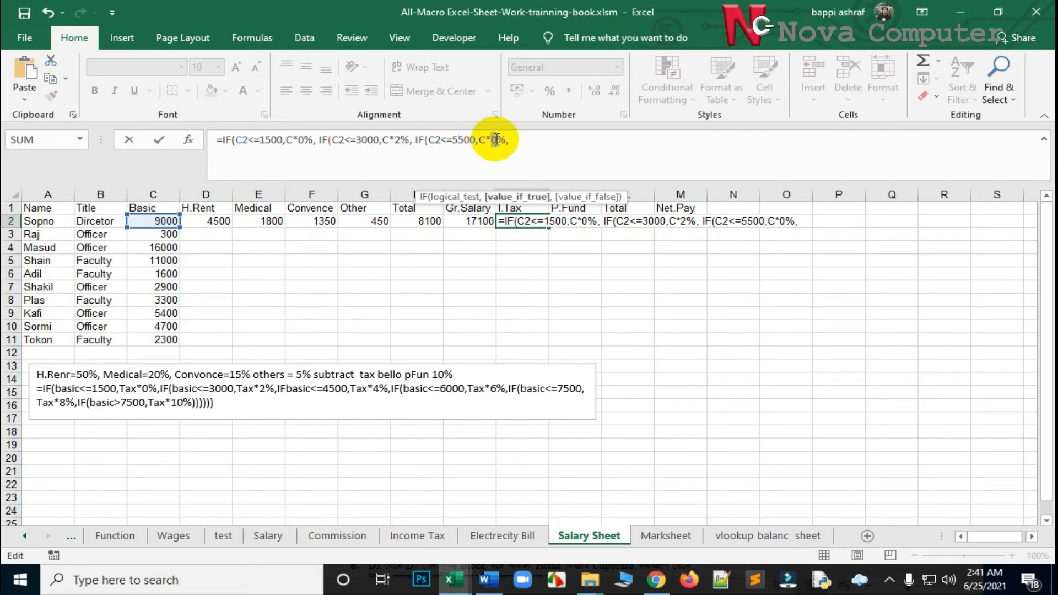
text(4)
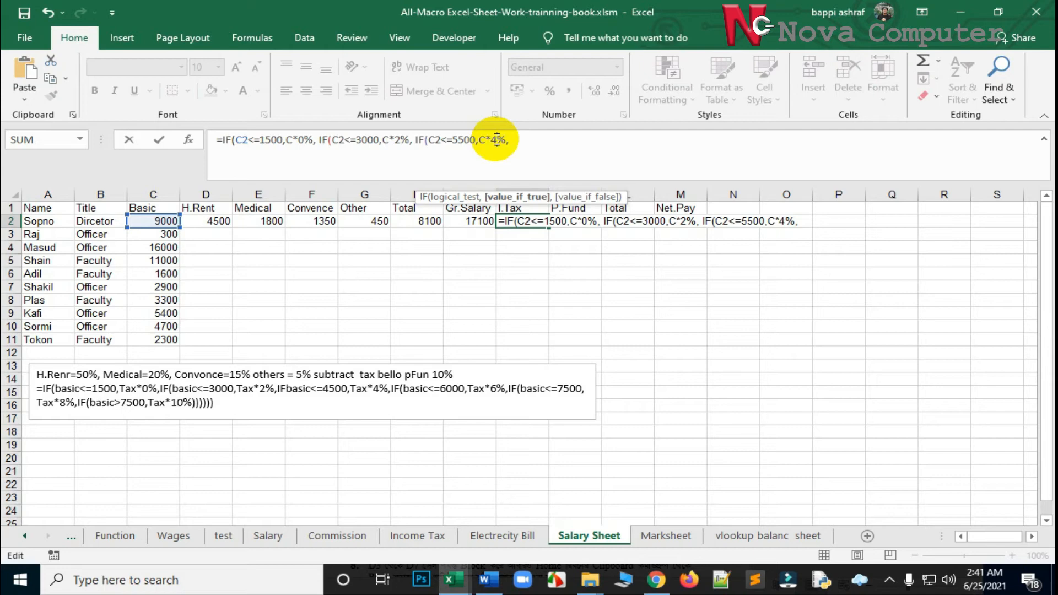
Step: Add a fourth tax tier to the I.Tax formula from the copied condition, edited to IF(C2<=6000,C*6%,
click(529, 140)
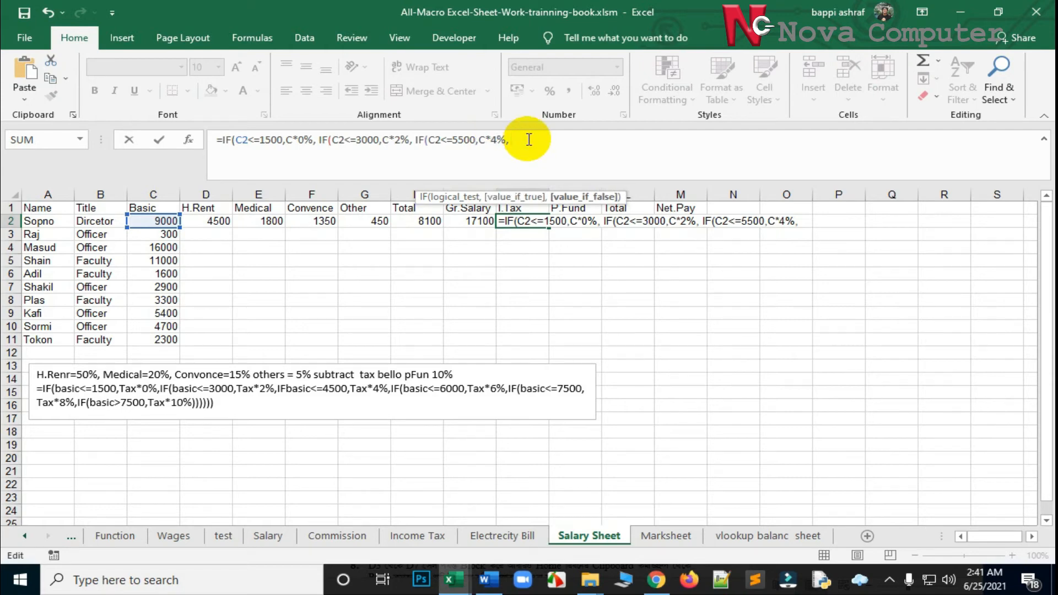
key(ctrl+v)
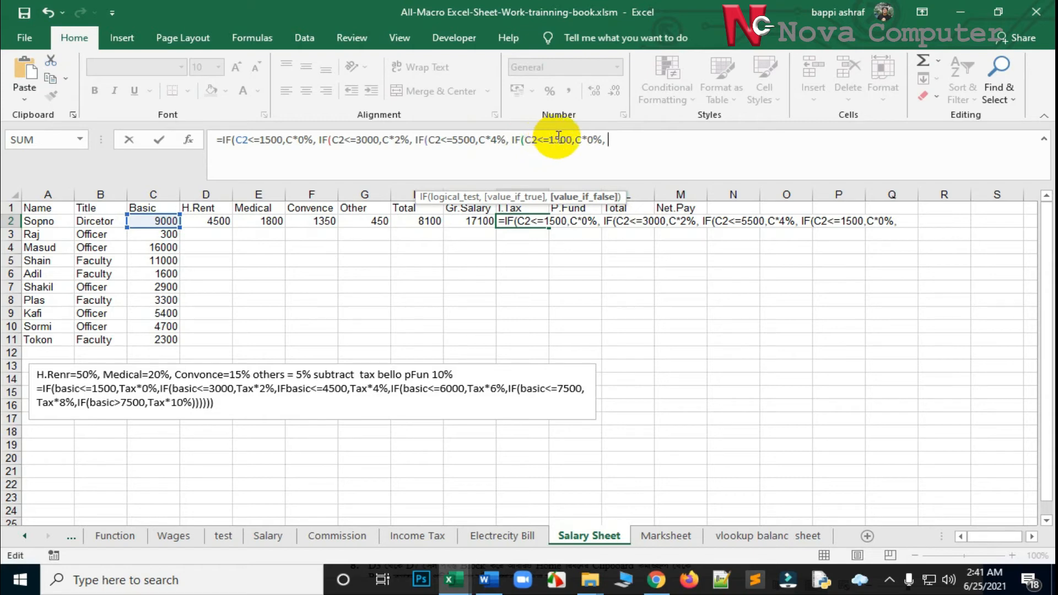
drag(549, 139, 560, 142)
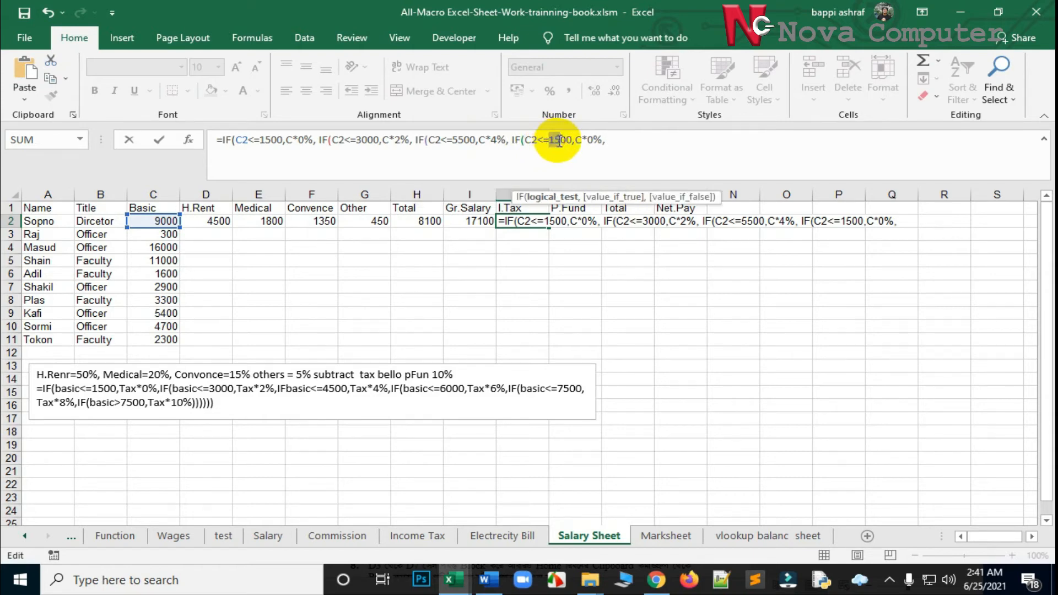
text(6)
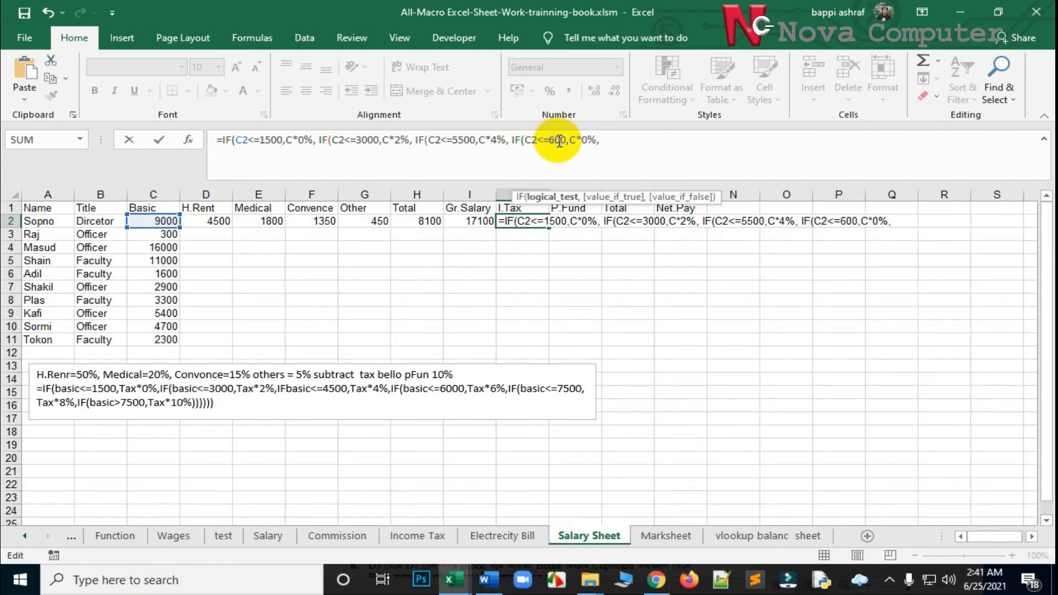
text(0)
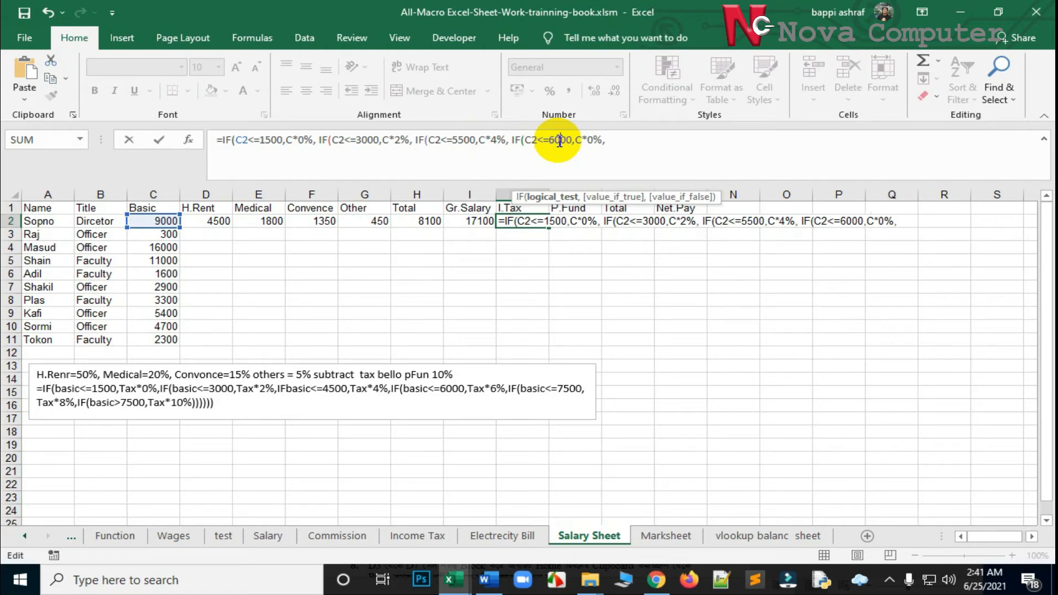
click(589, 139)
drag(589, 139, 595, 138)
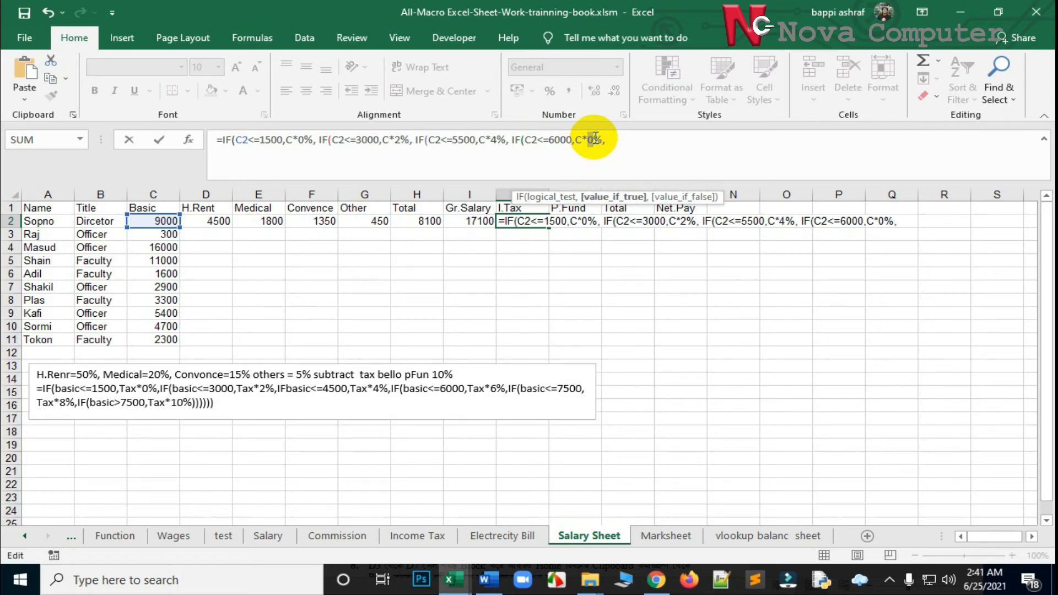
text(6)
Step: Add a fifth tax tier to the I.Tax formula from the copied condition, edited to IF(C2<=7500,C*8%,
click(642, 142)
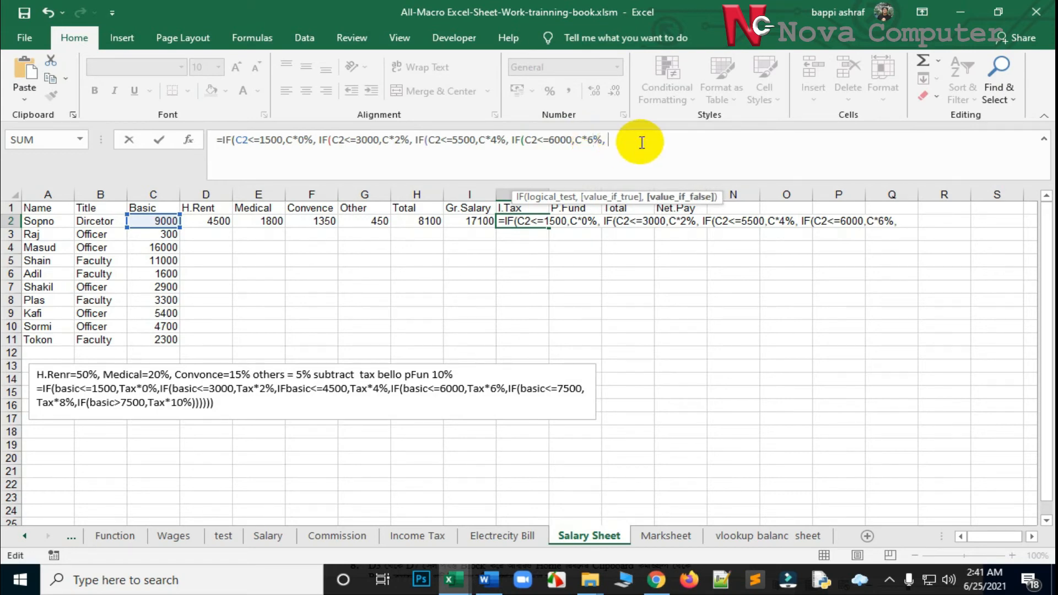
key(ctrl+v)
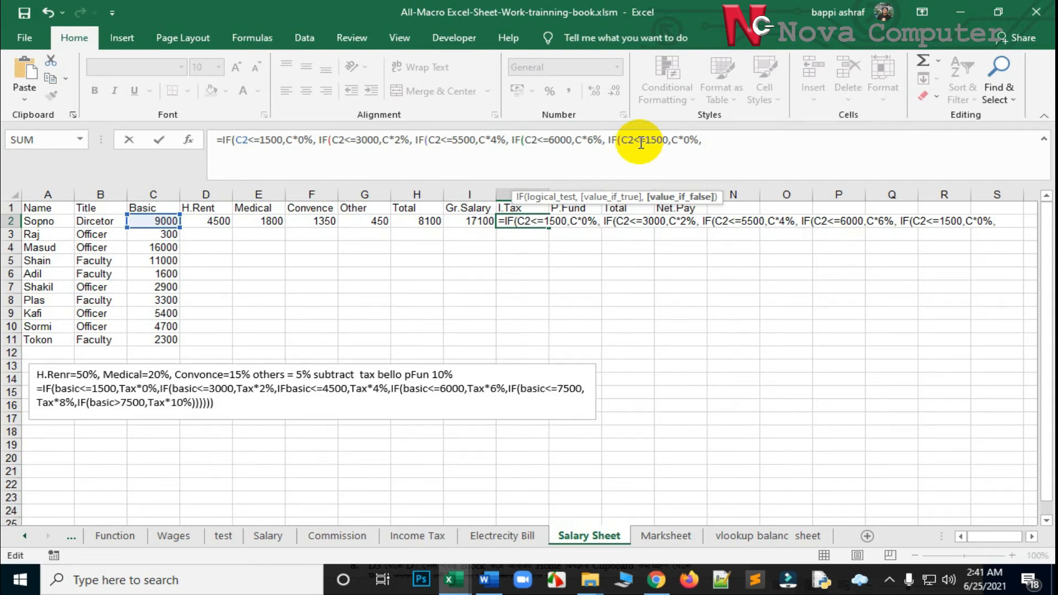
click(650, 138)
key(shift+Left)
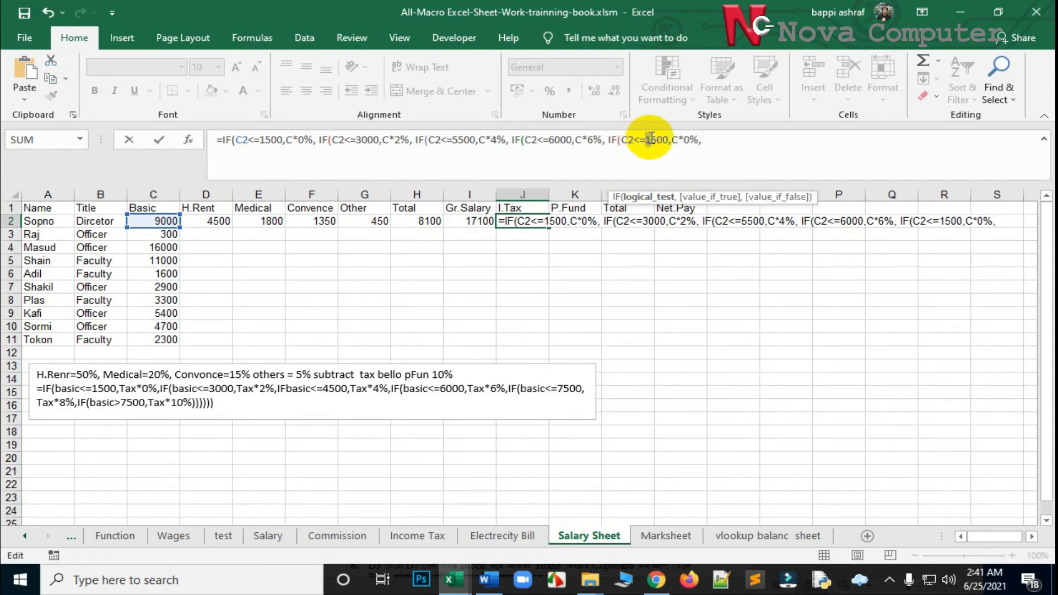
text(7)
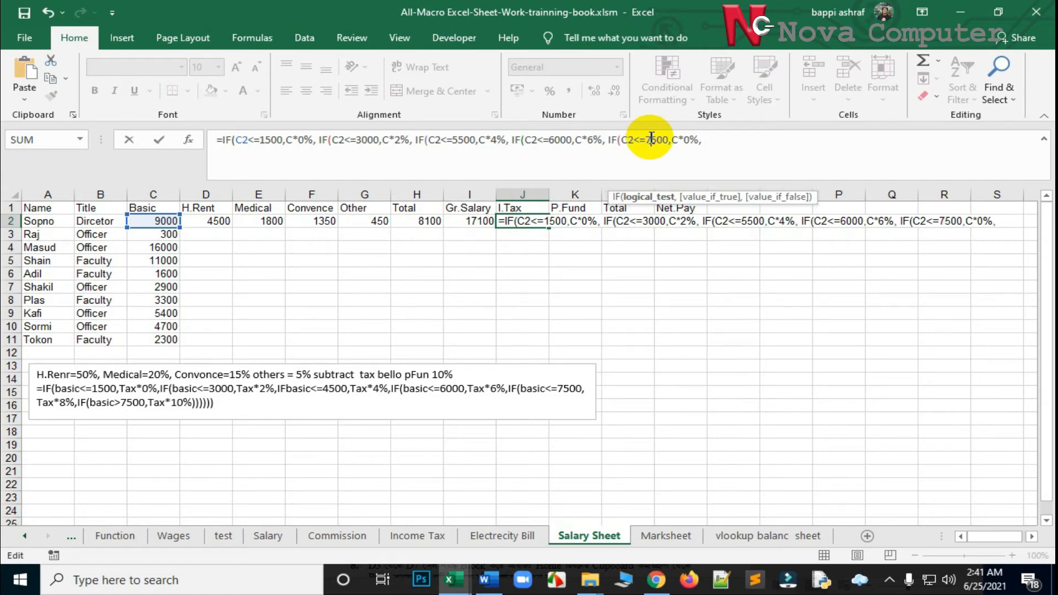
double_click(687, 139)
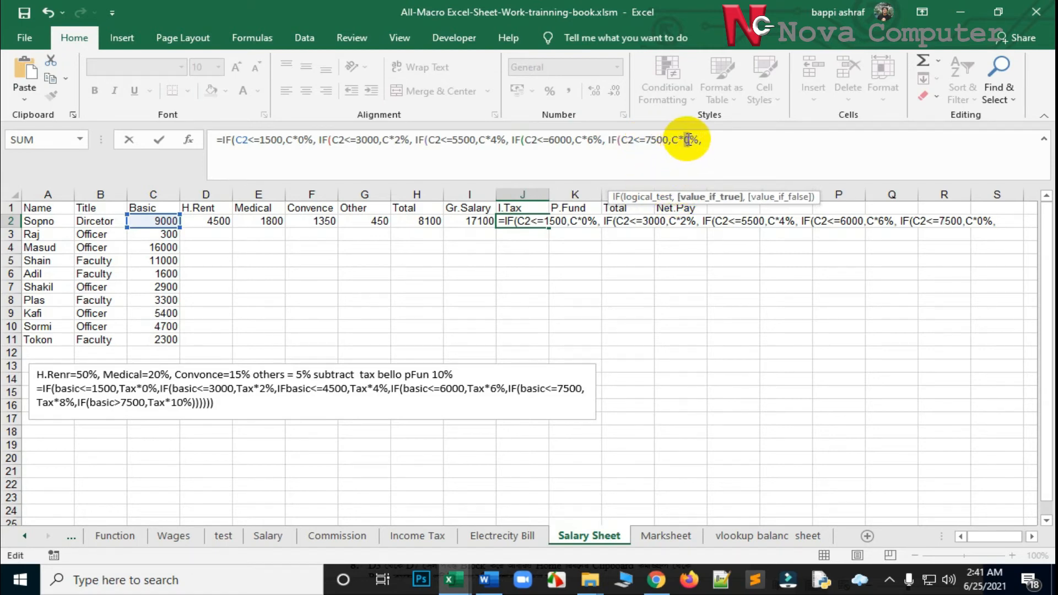
text(8)
Step: Add the final tax tier to the I.Tax formula from the copied condition, edited to IF(C2>7500,C*10%,
click(713, 142)
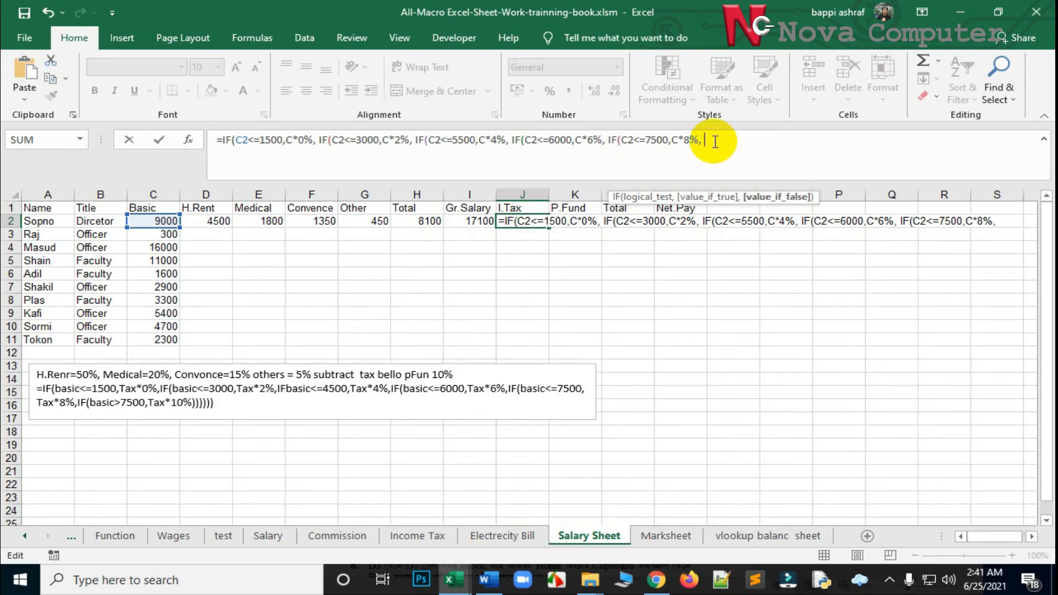
text(IF(C2<=1500,C*0%,)
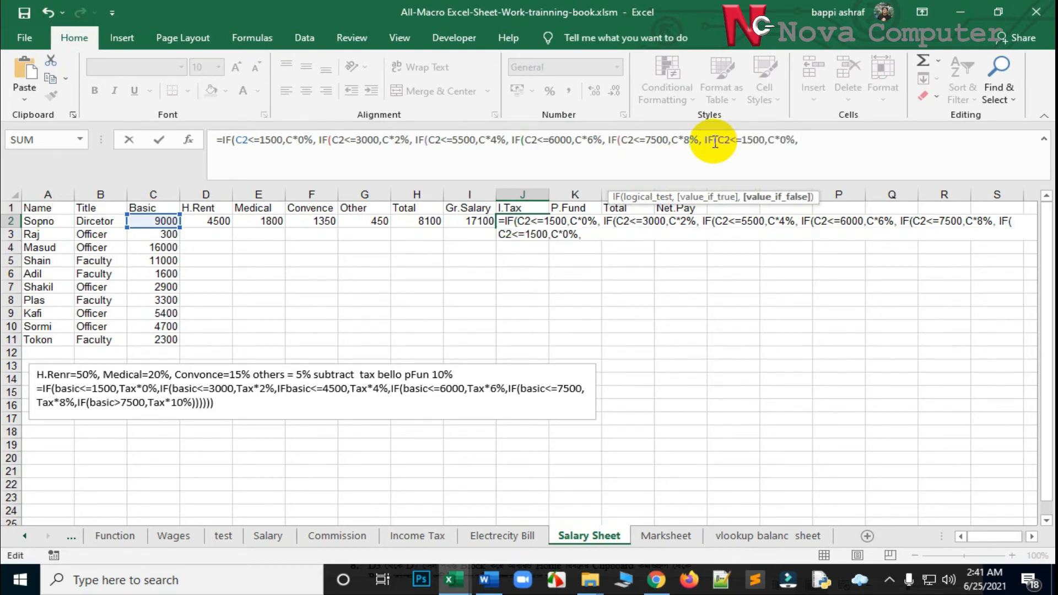
click(742, 139)
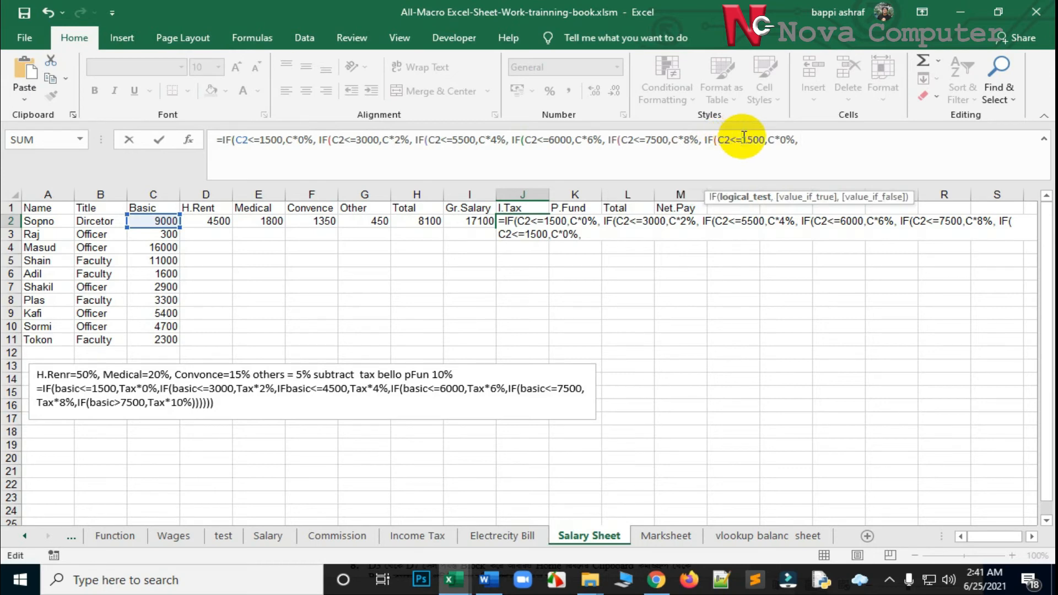
key(BackSpace)
key(BackSpace)
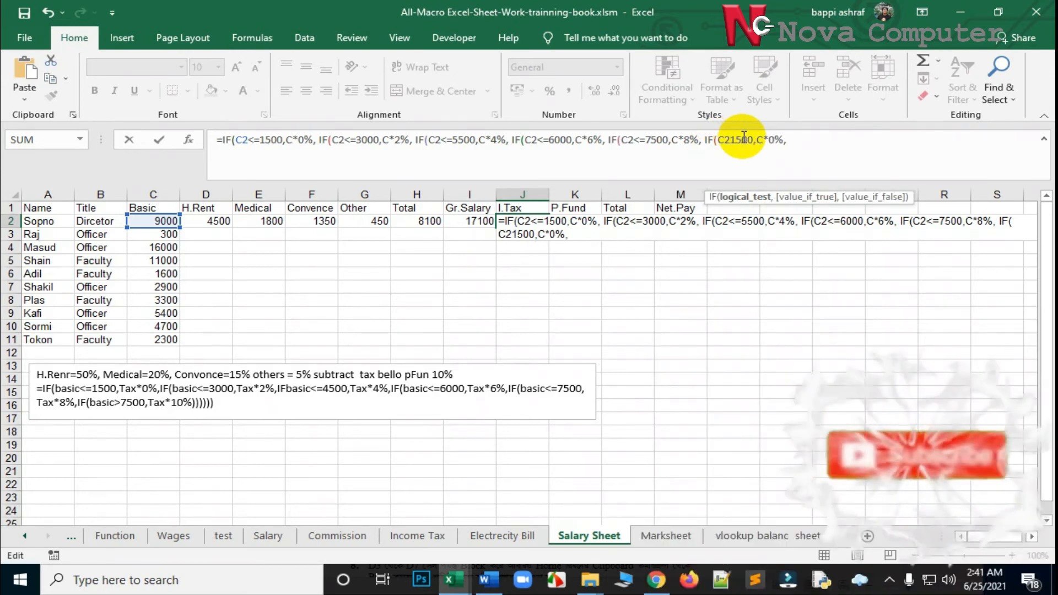
text(>)
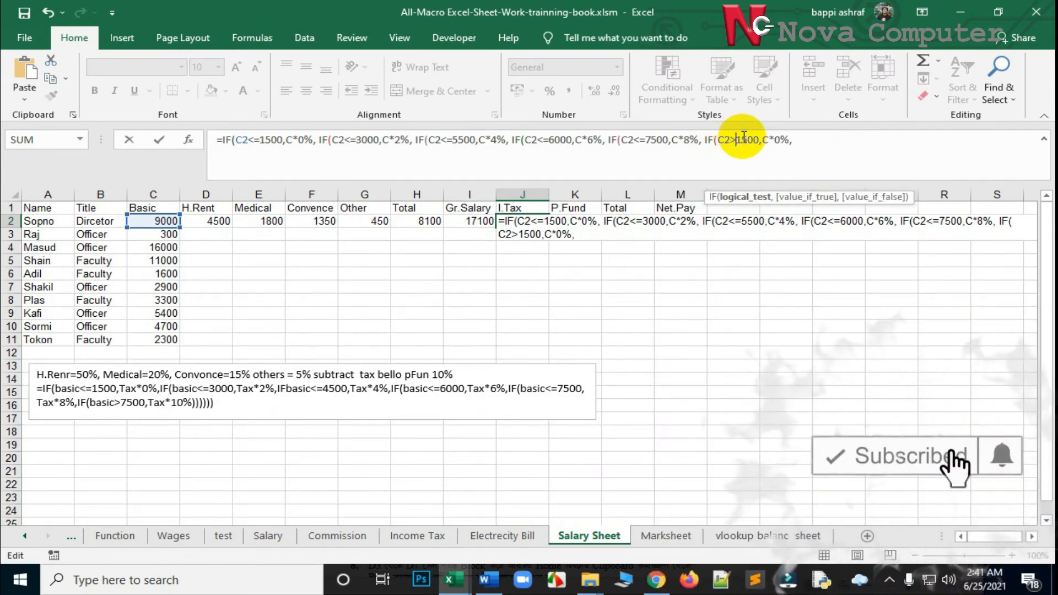
text(7)
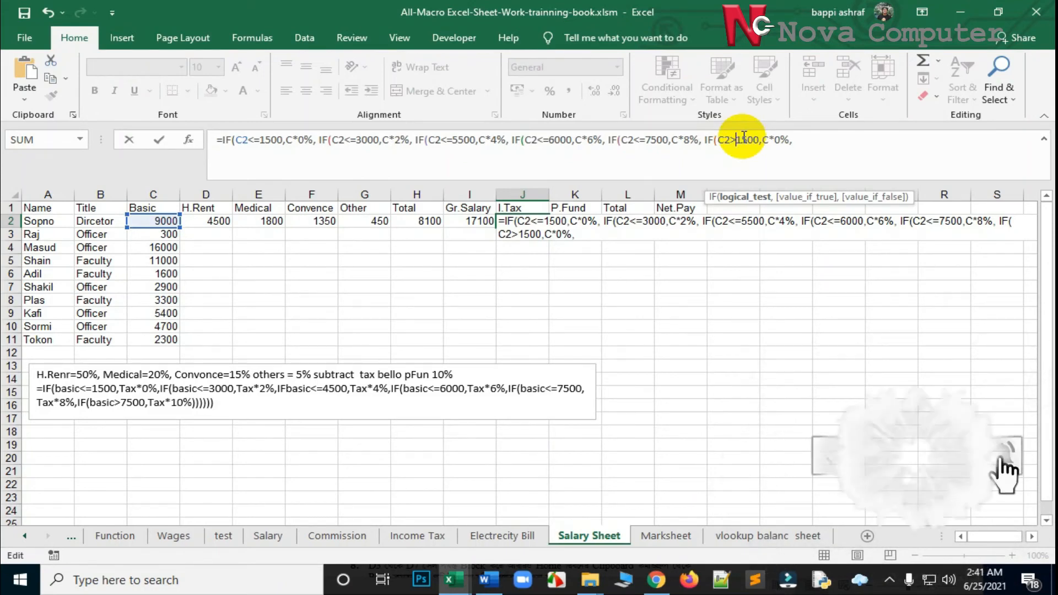
key(Delete)
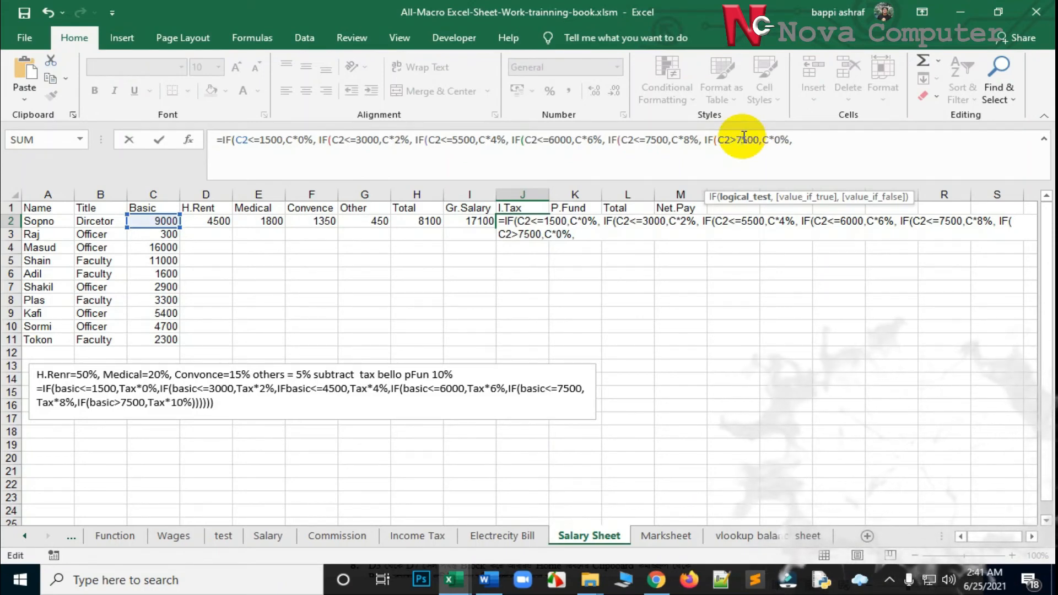
click(781, 137)
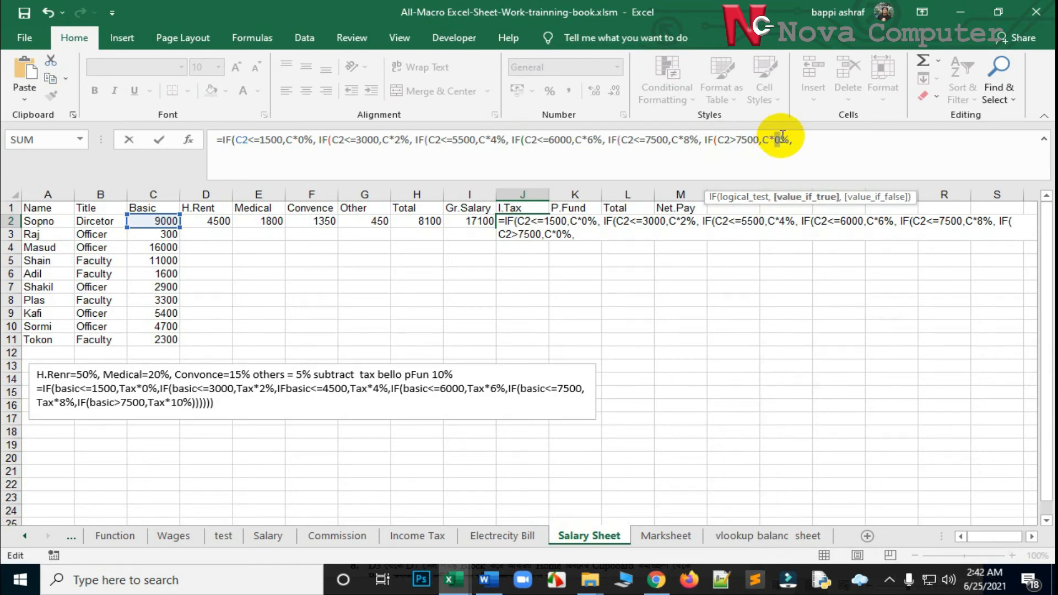
text(10)
Step: Remove the trailing comma from the I.Tax formula, close its nested IFs with six closing parentheses and enter it
click(820, 143)
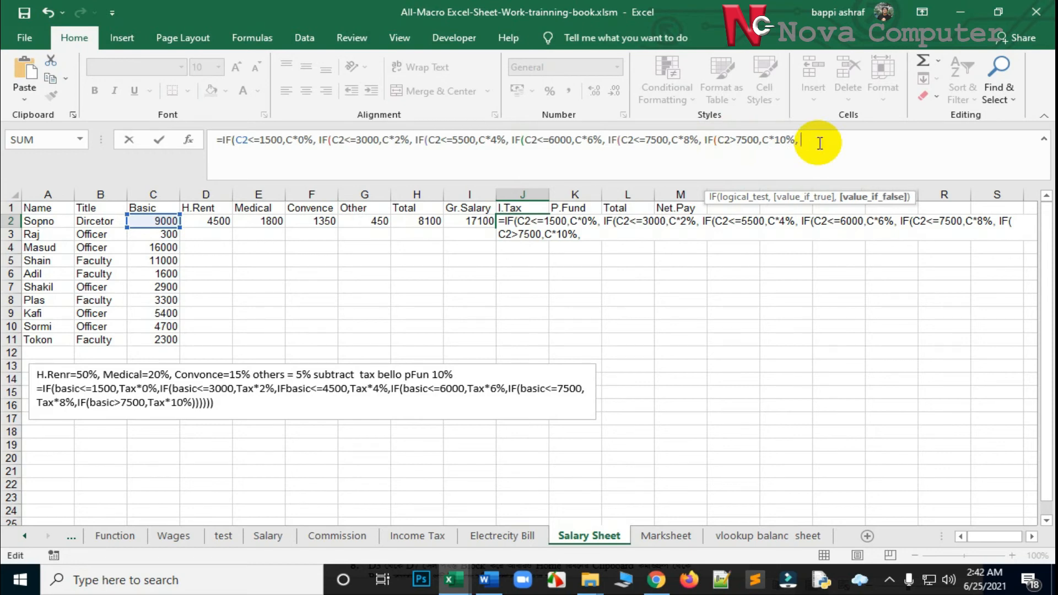
key(BackSpace)
key(BackSpace)
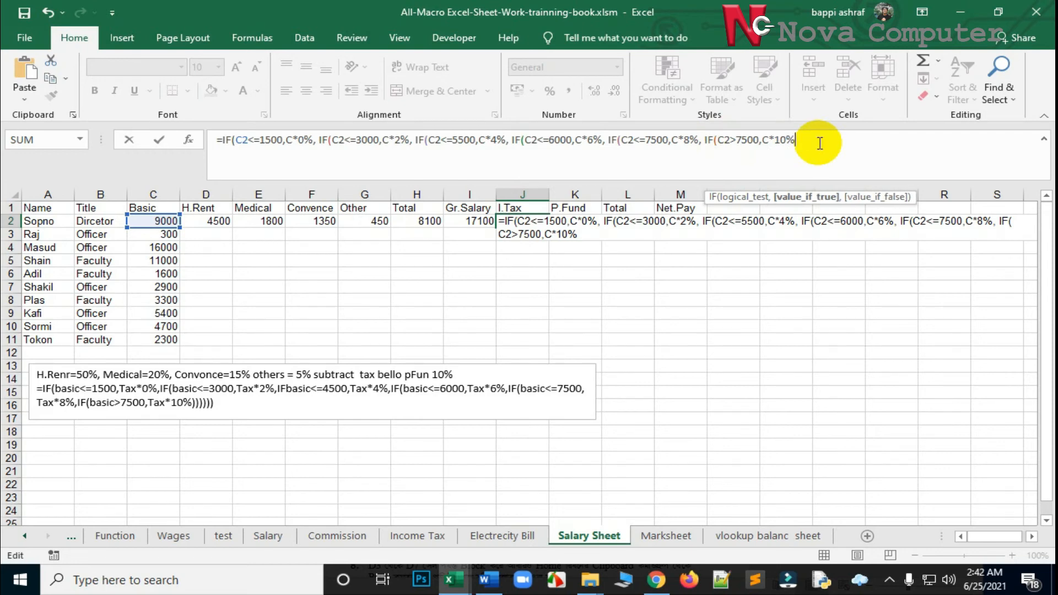
text())
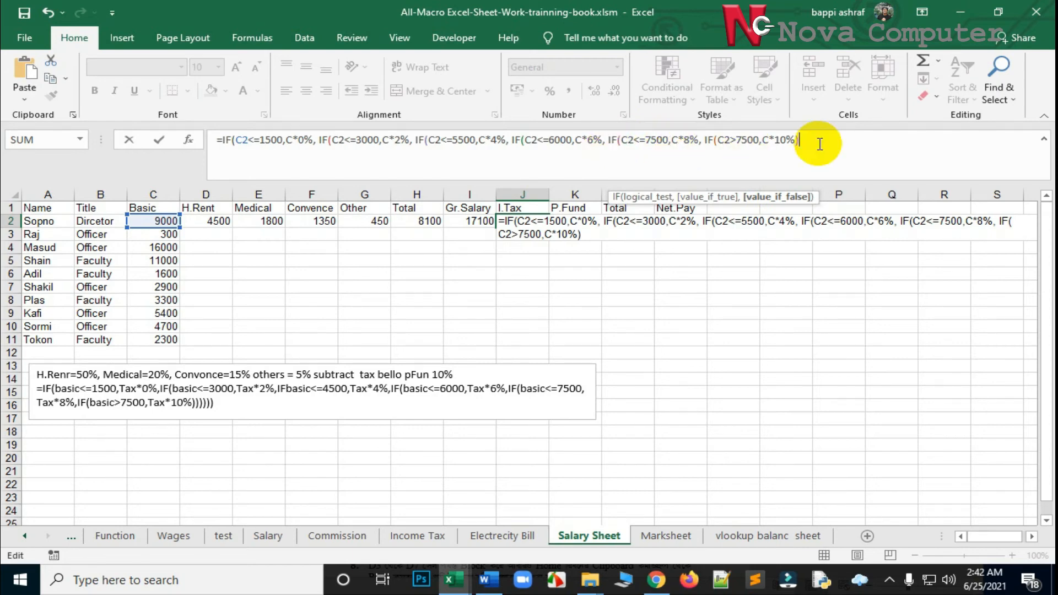
text())
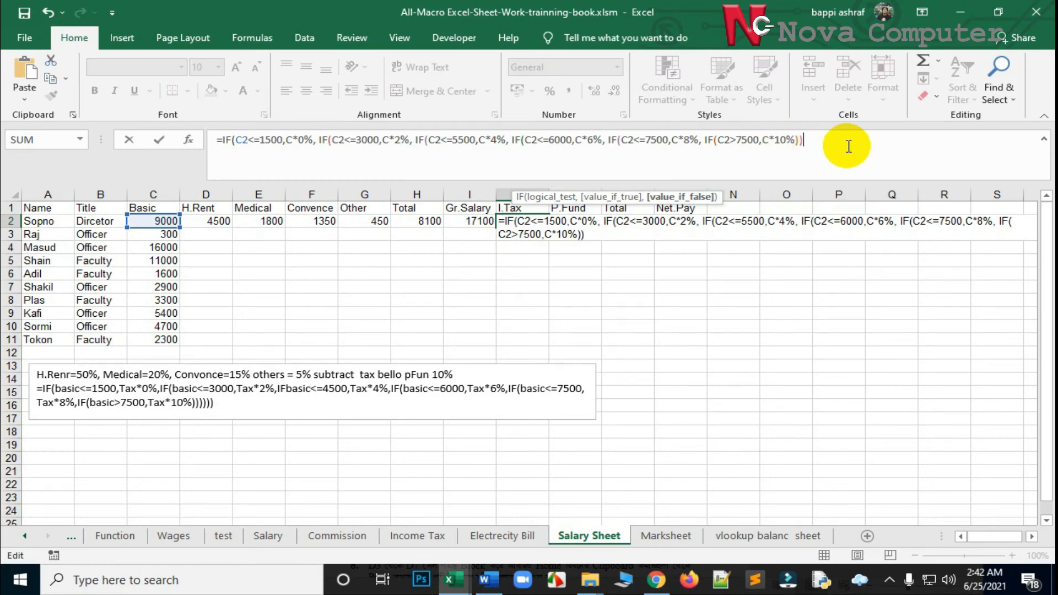
text())
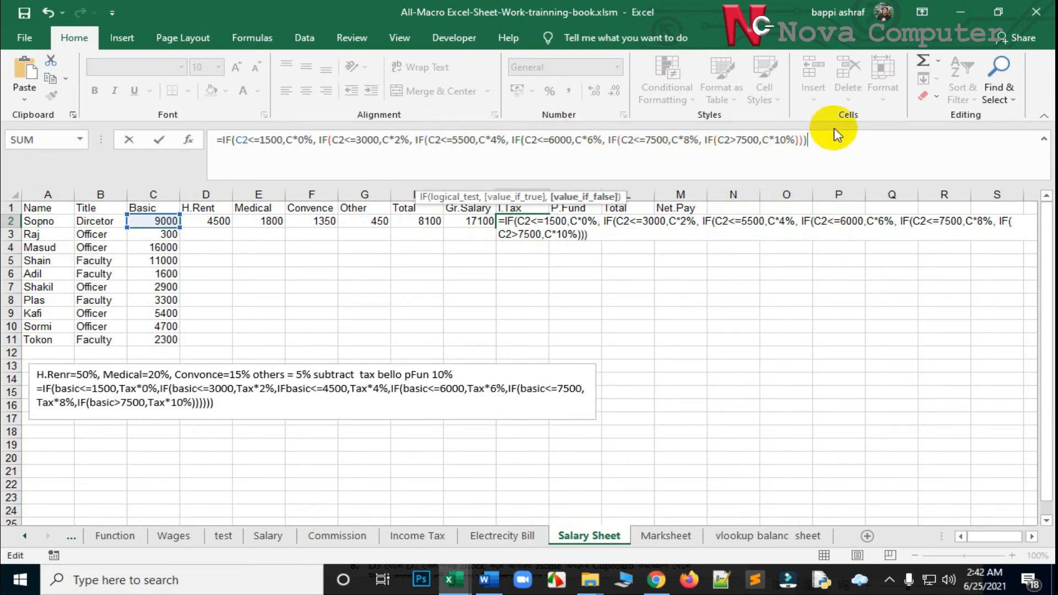
text())
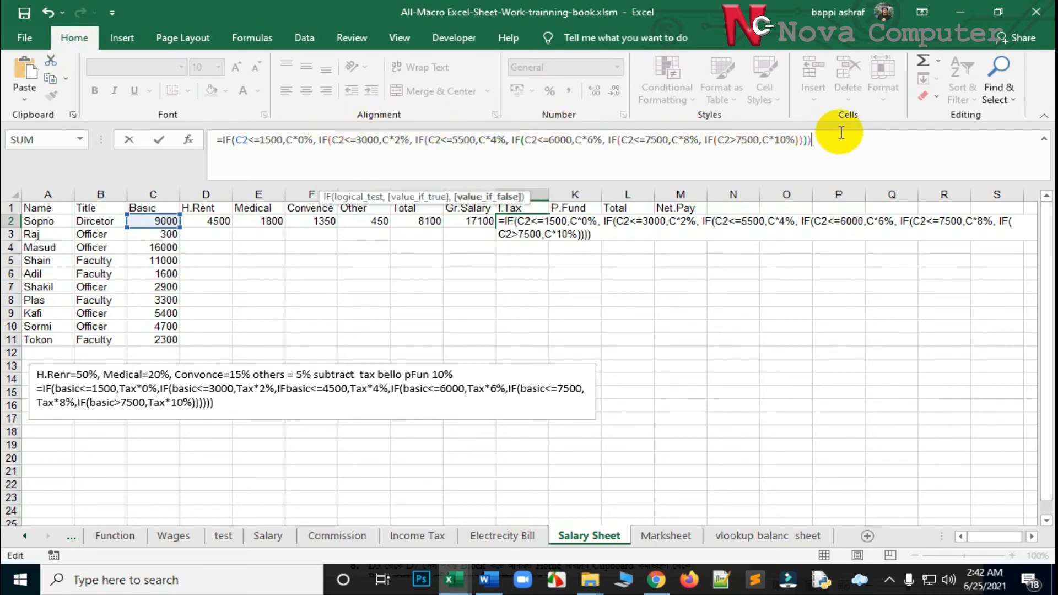
text())
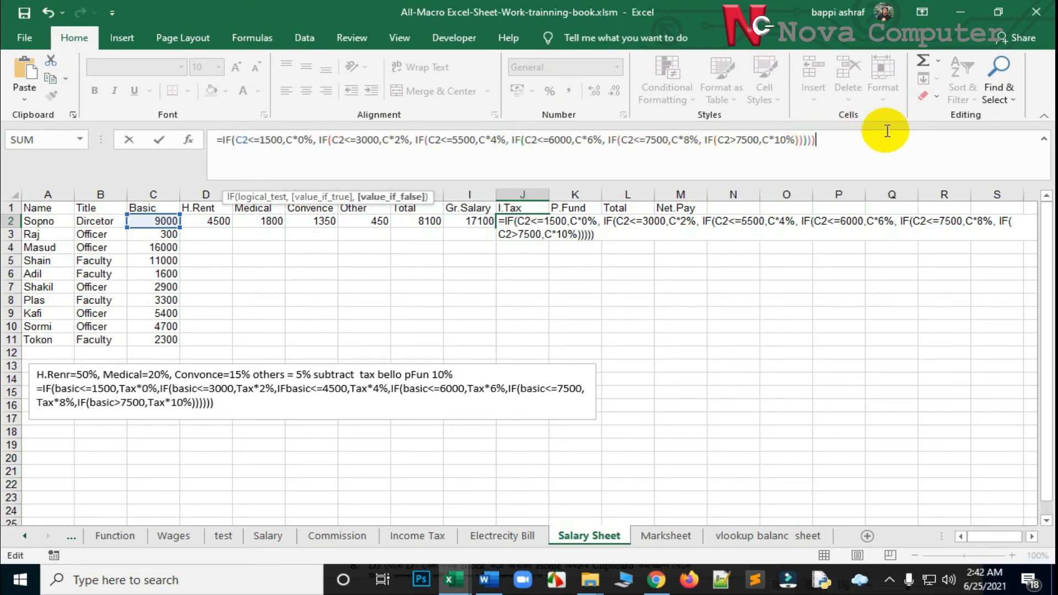
text())
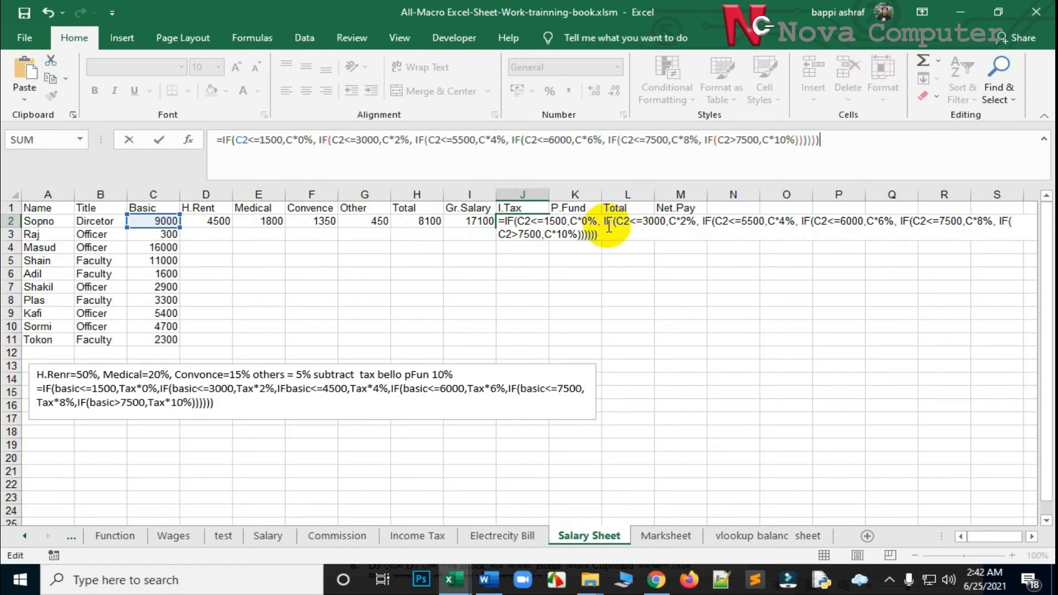
key(Return)
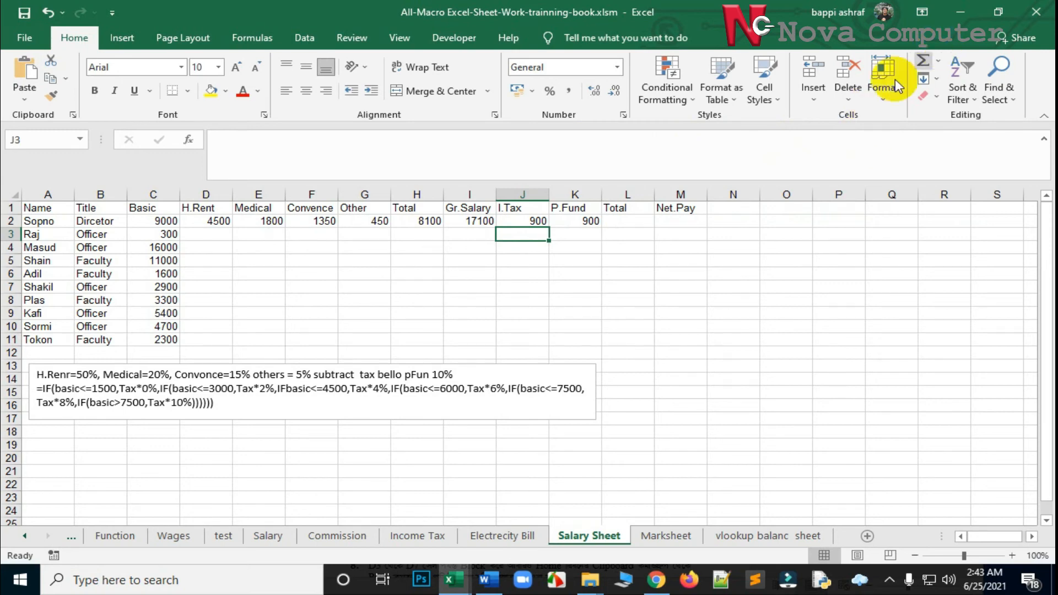
Step: Enter =K2+J2 in the first employee's deductions Total cell L2 to add the provident fund and income tax
click(538, 220)
click(595, 222)
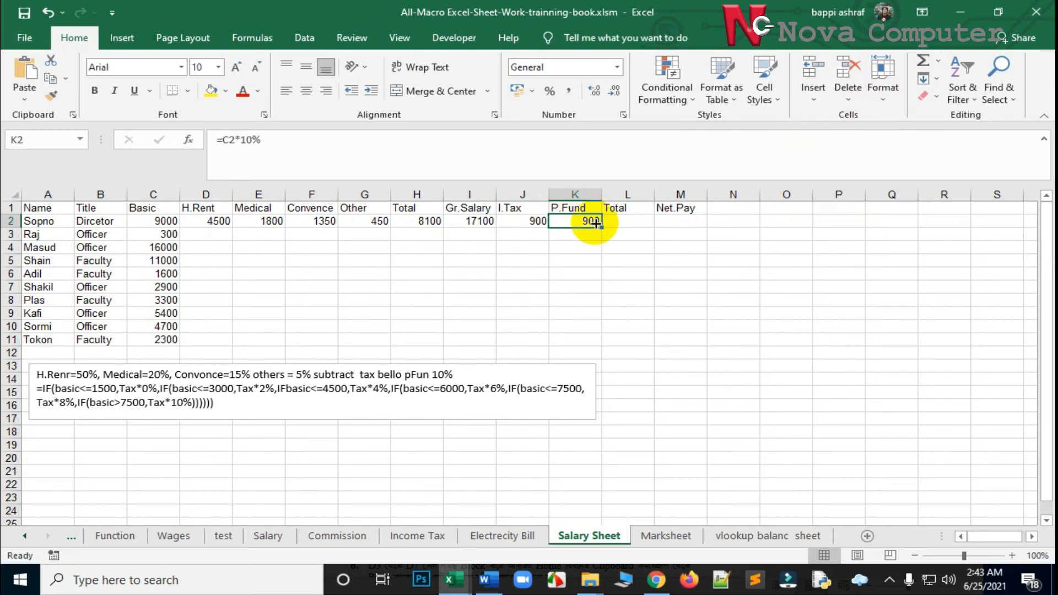
click(631, 221)
click(310, 142)
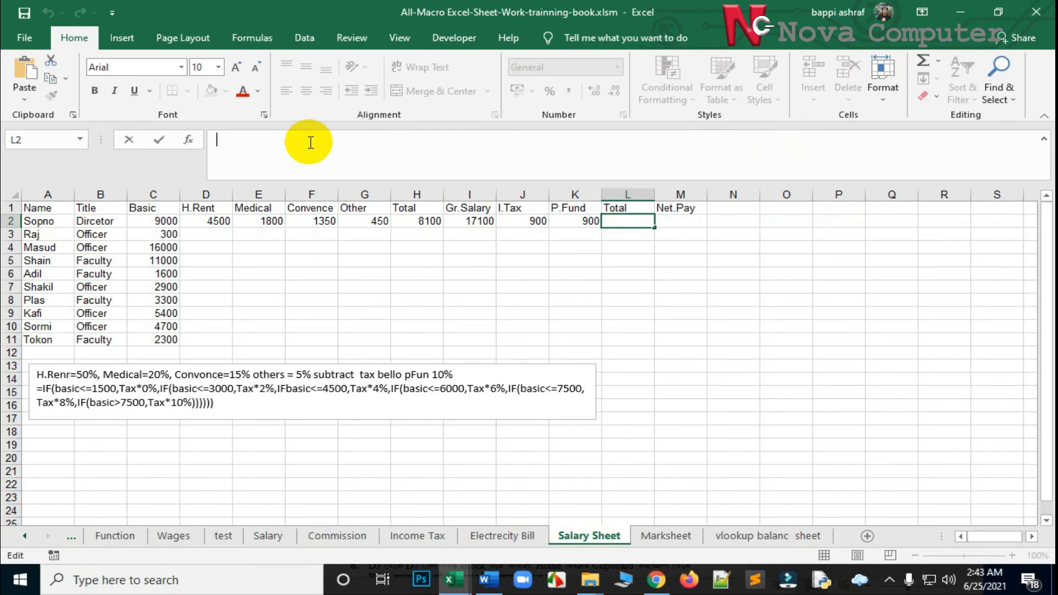
text(=)
click(567, 222)
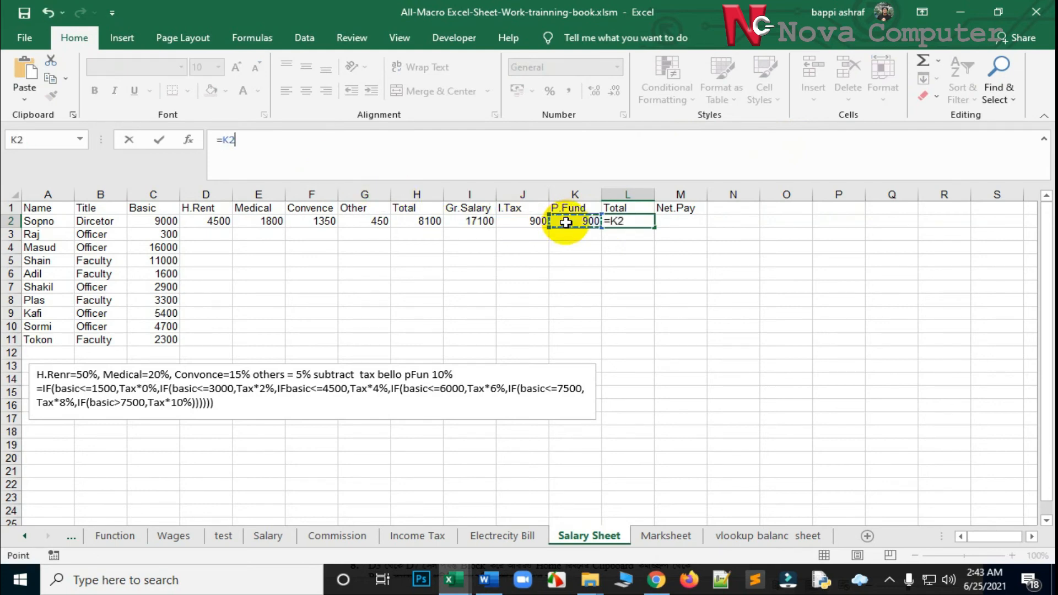
text(+)
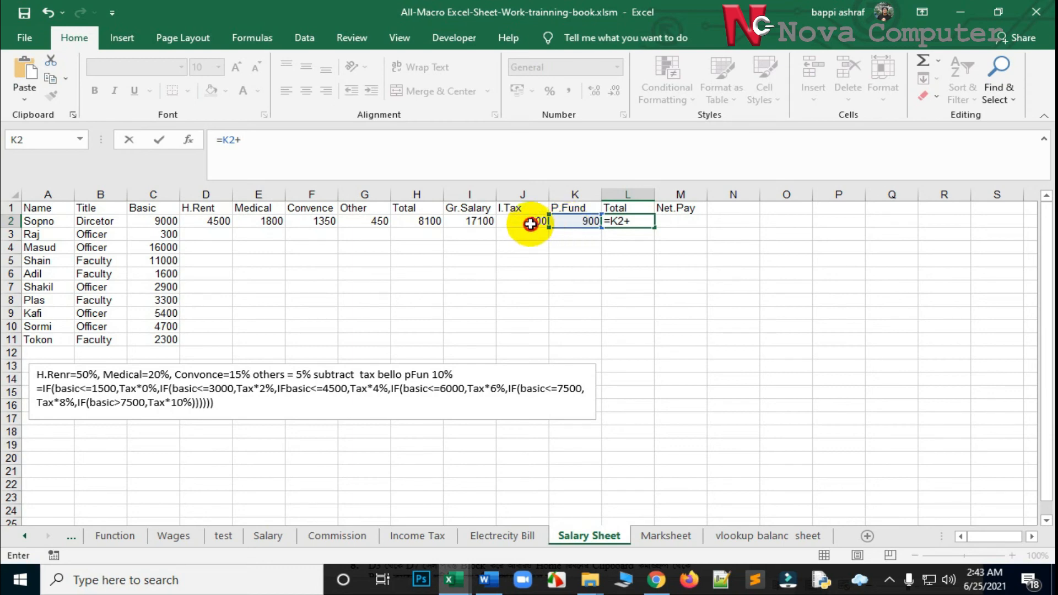
click(531, 223)
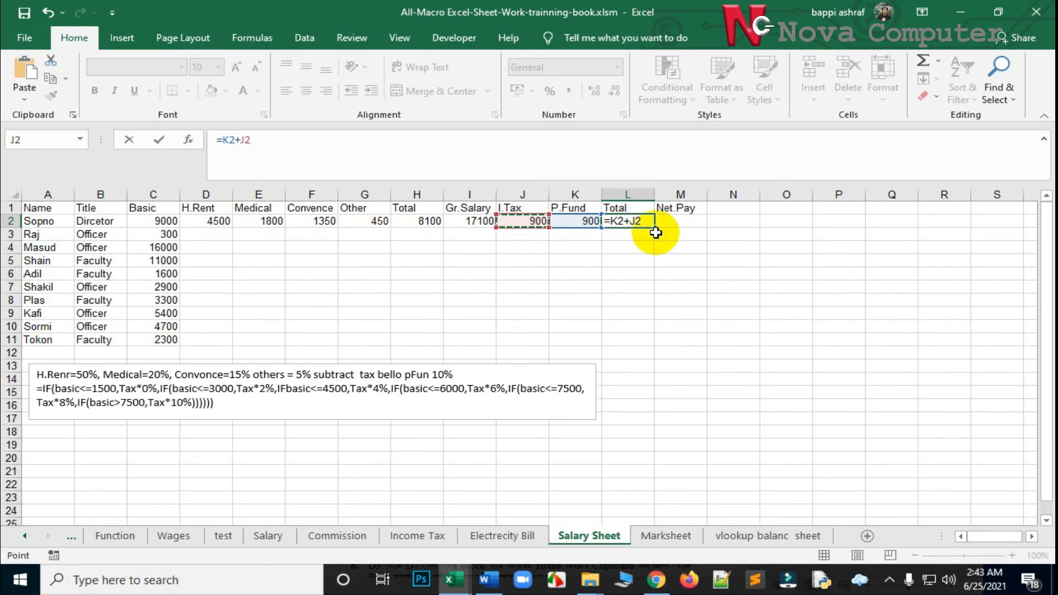
key(Return)
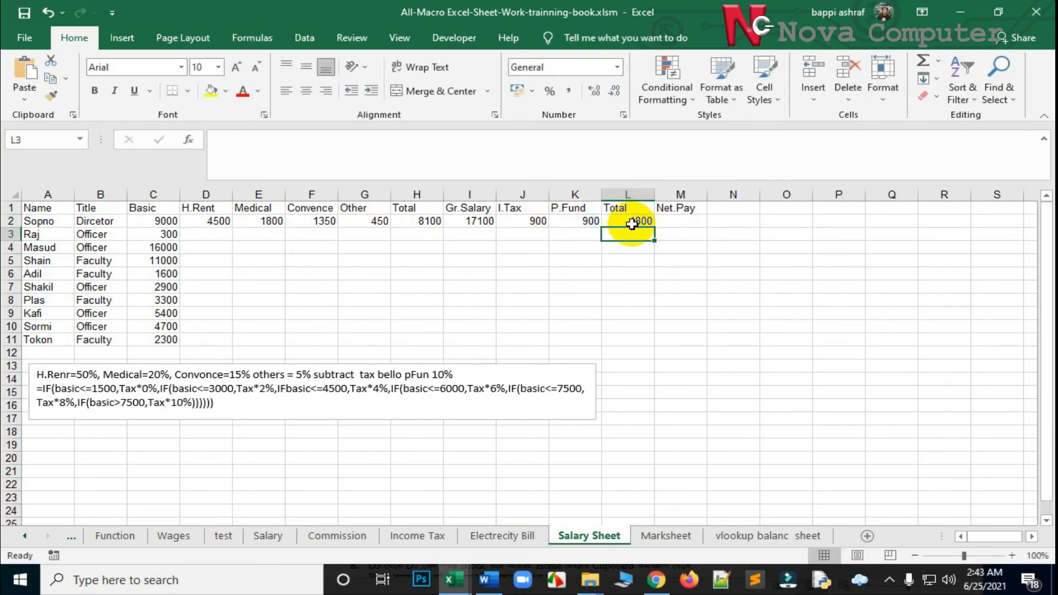
Step: Enter =I2-L2 in the first employee's Net.Pay cell M2 to subtract total deductions from gross salary
click(633, 223)
click(676, 222)
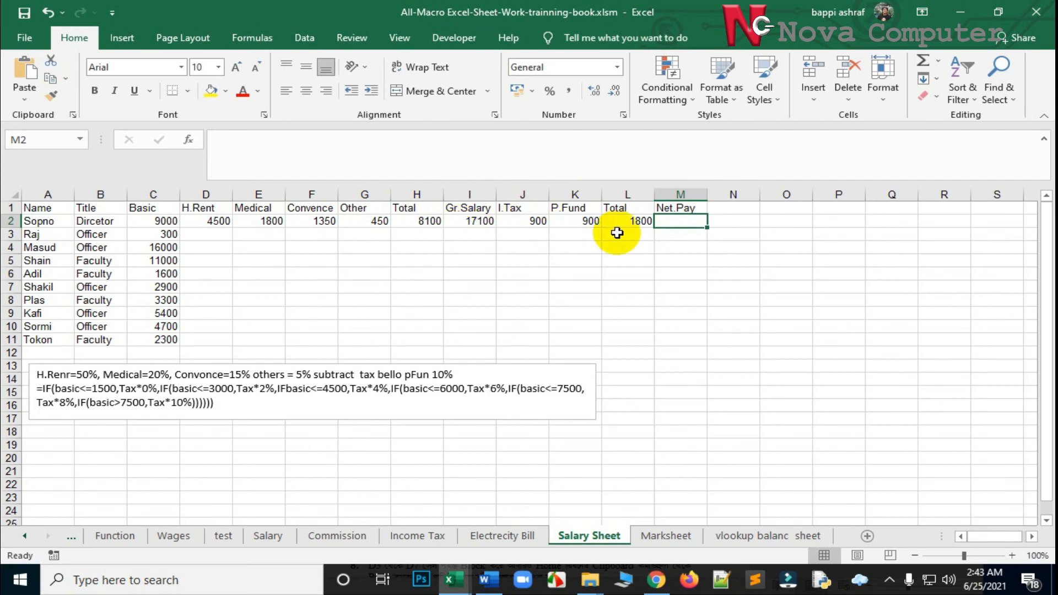
click(389, 139)
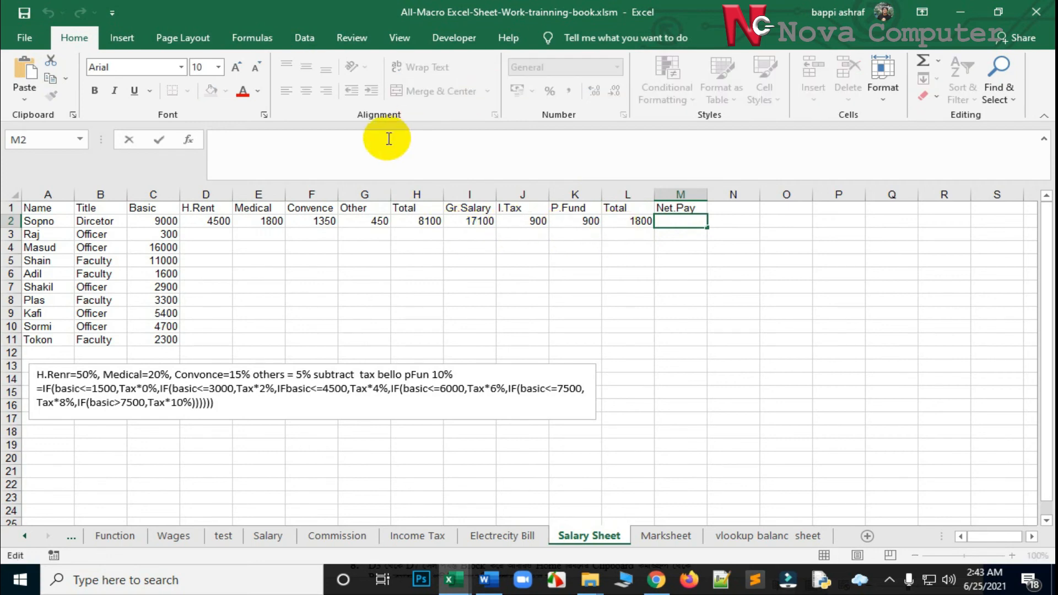
text(=)
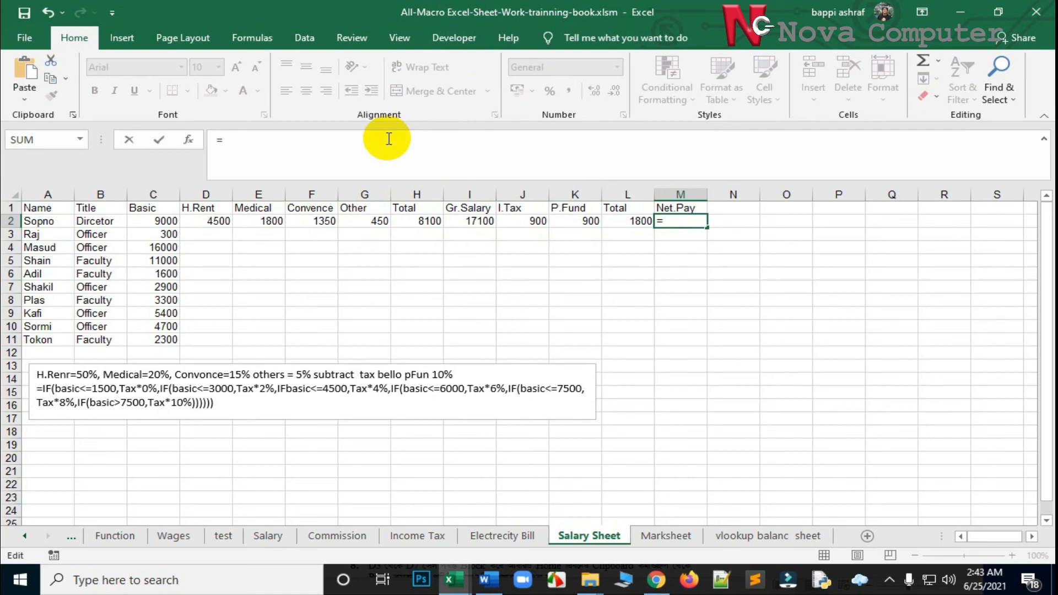
text(I)
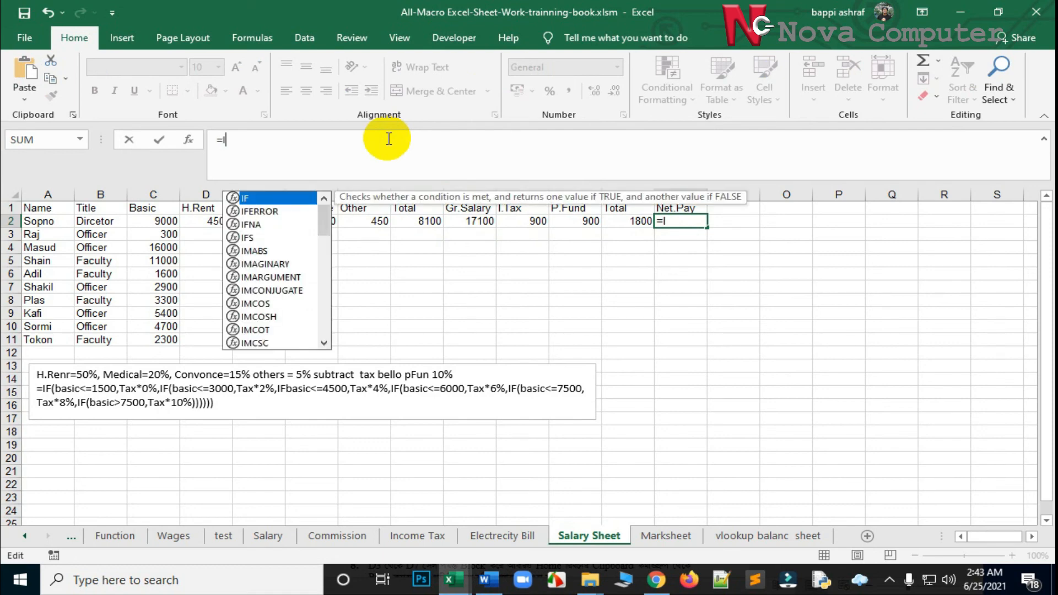
text(2)
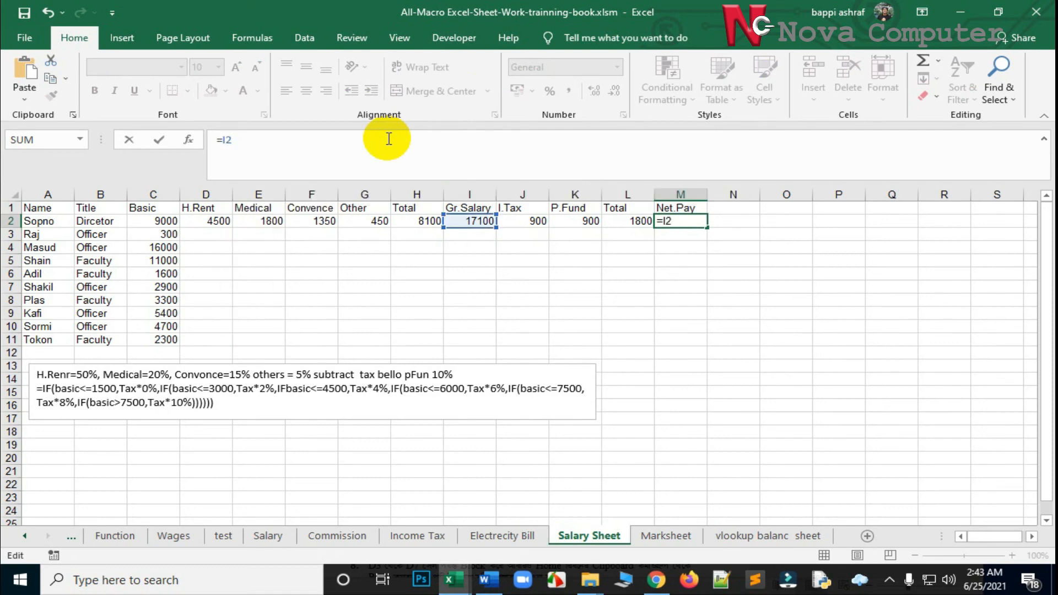
text(_)
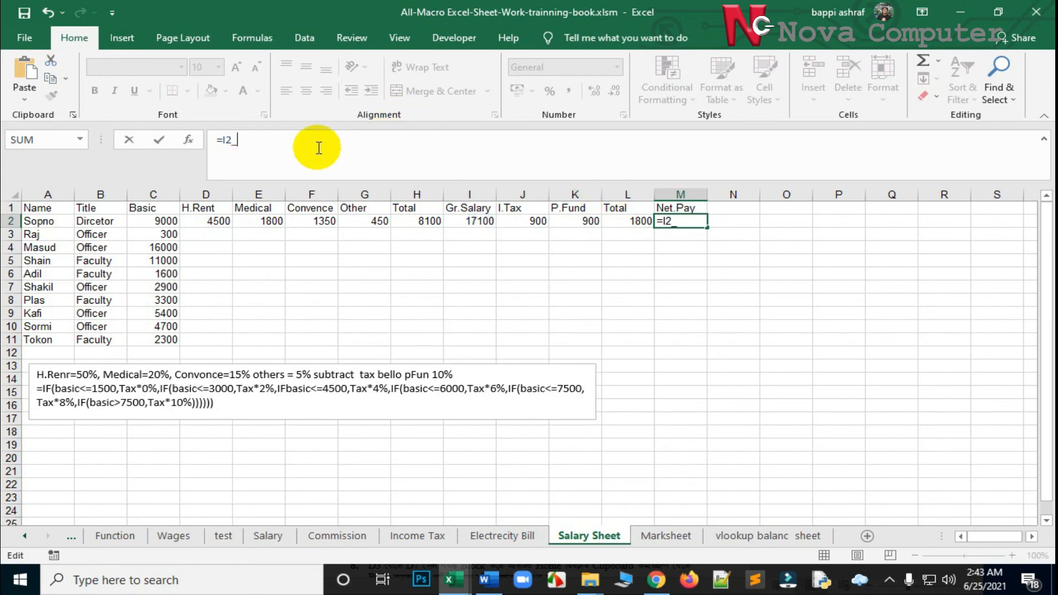
key(BackSpace)
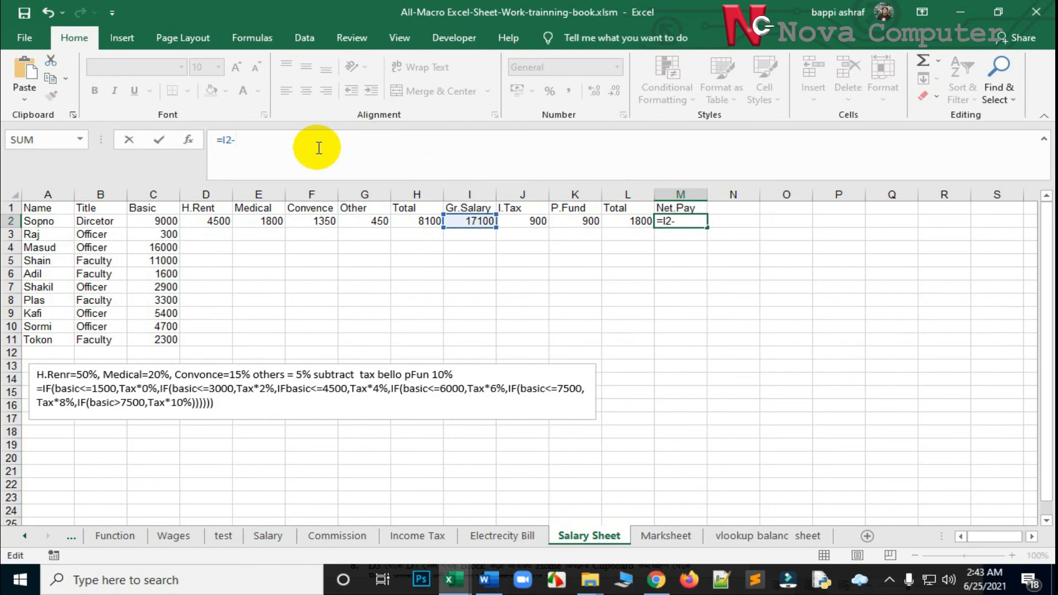
text(-L2)
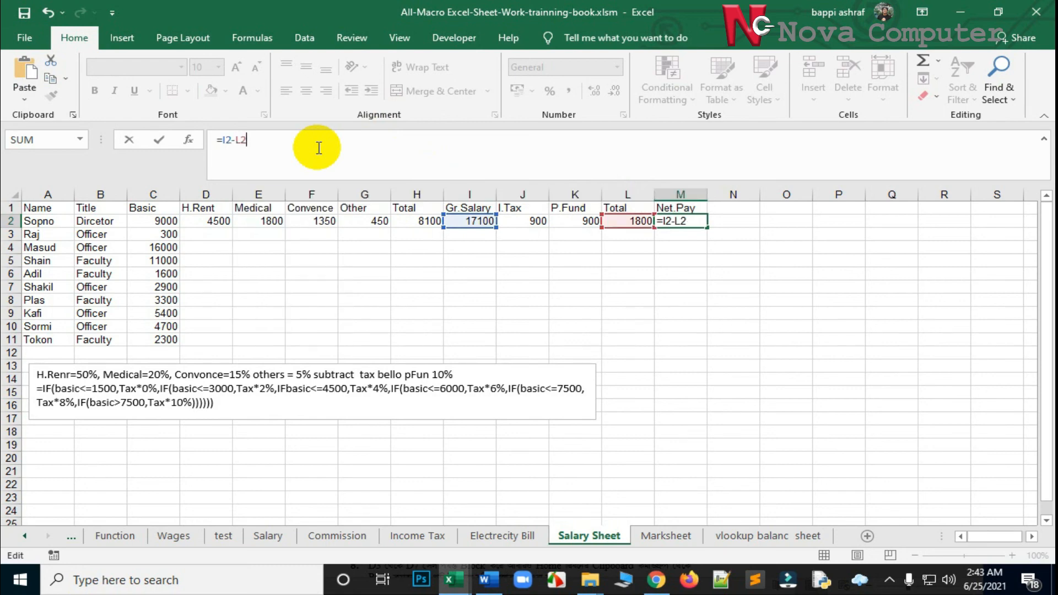
key(Return)
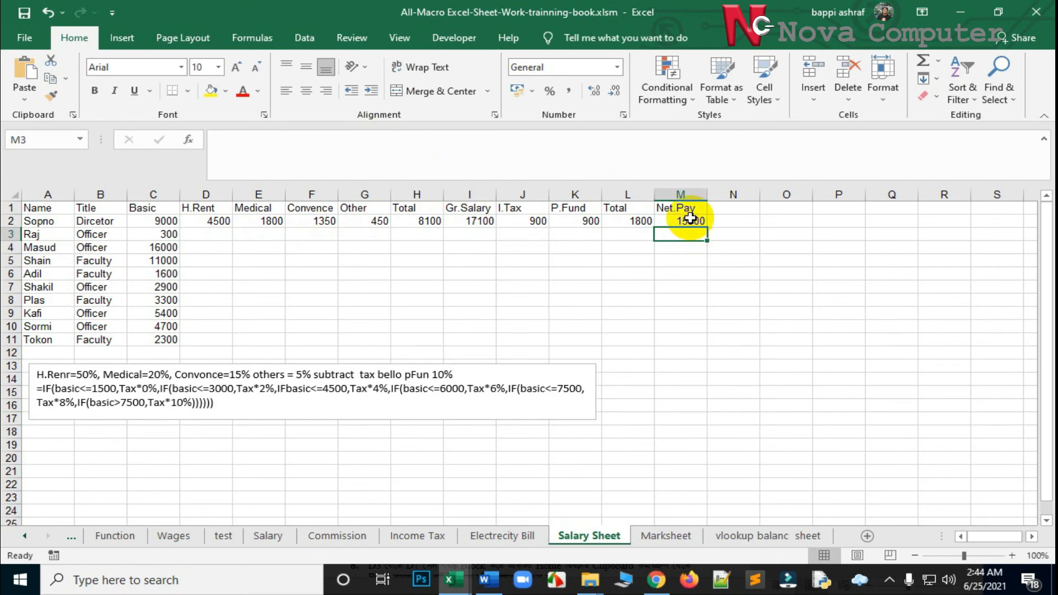
Step: Fill the first employee's formulas in D2:M2, from H.Rent to Net.Pay, down to row 11 for all employees
click(683, 219)
drag(199, 221, 698, 223)
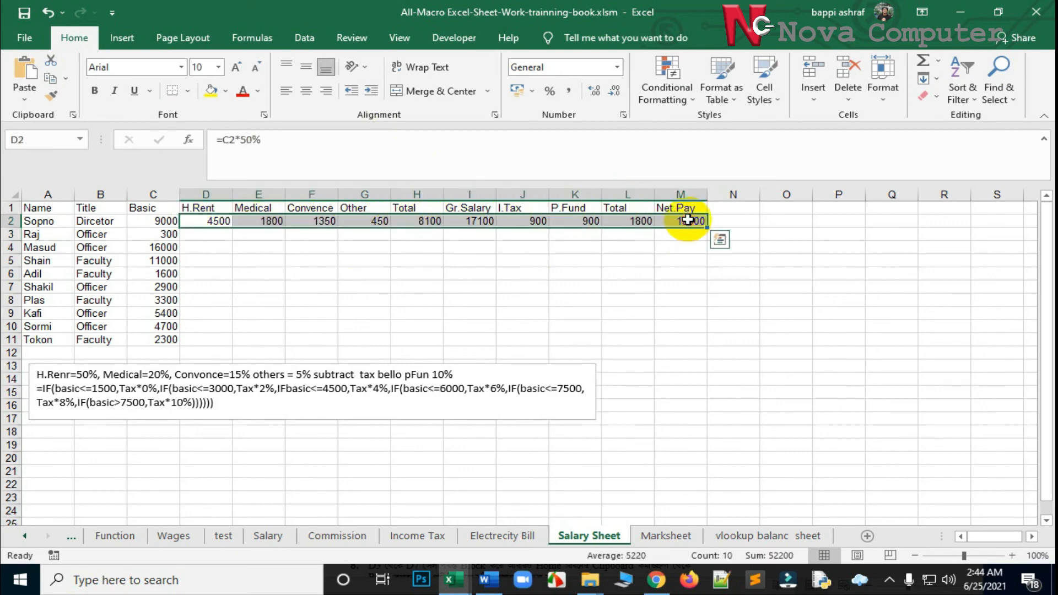
double_click(707, 229)
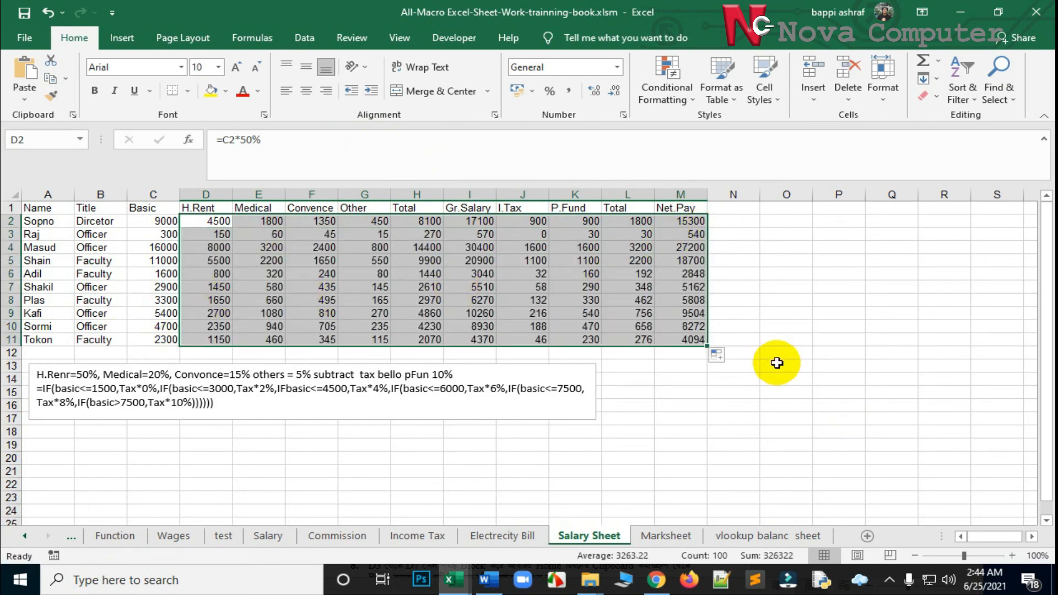
click(823, 363)
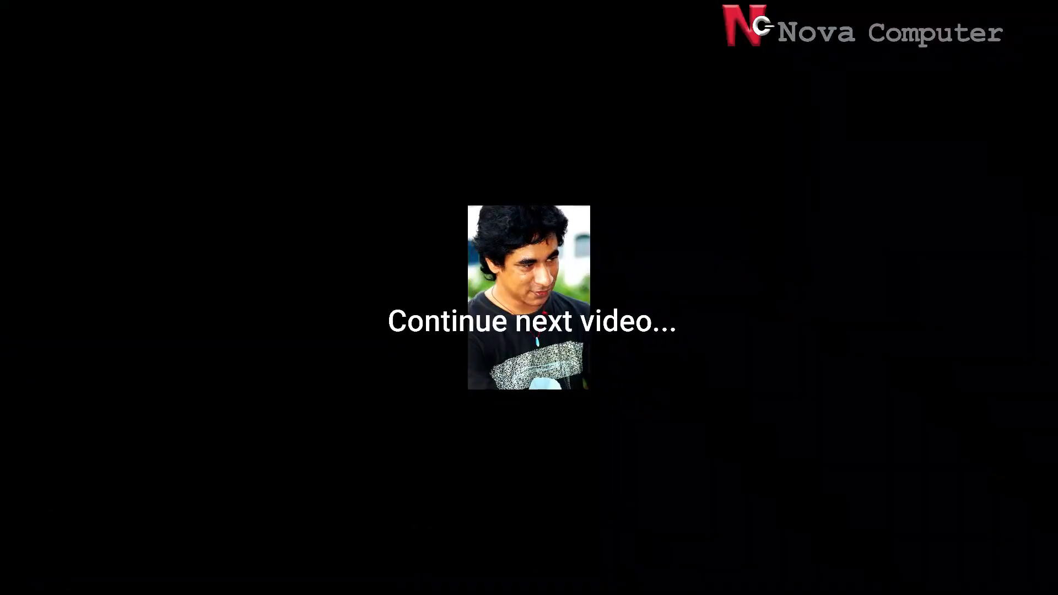